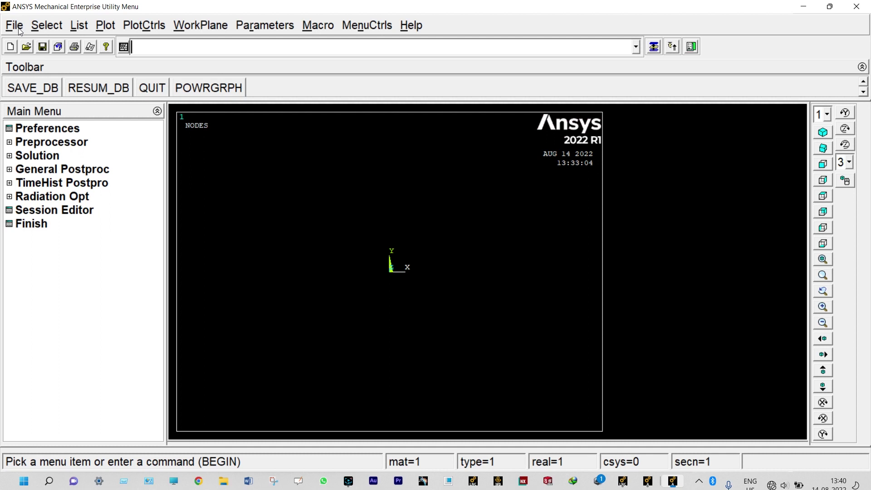
- Change the analysis title to FEA4
left_click(20, 31)
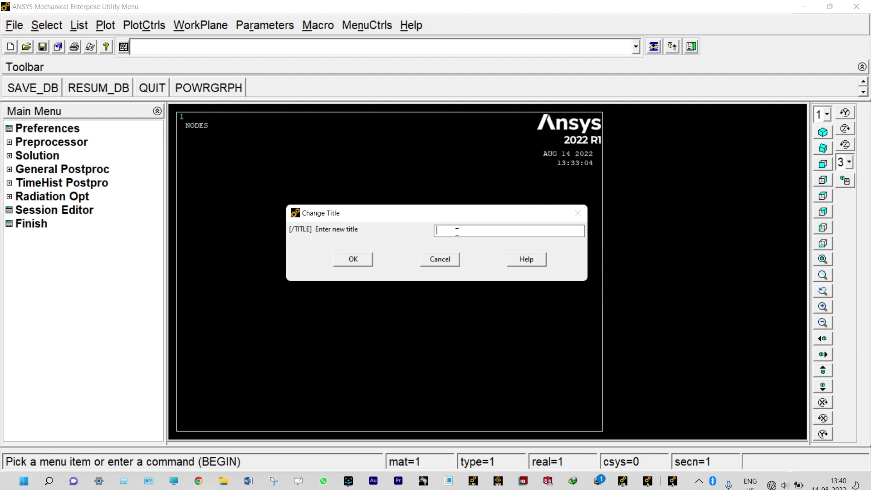
type("FEA4")
left_click(353, 260)
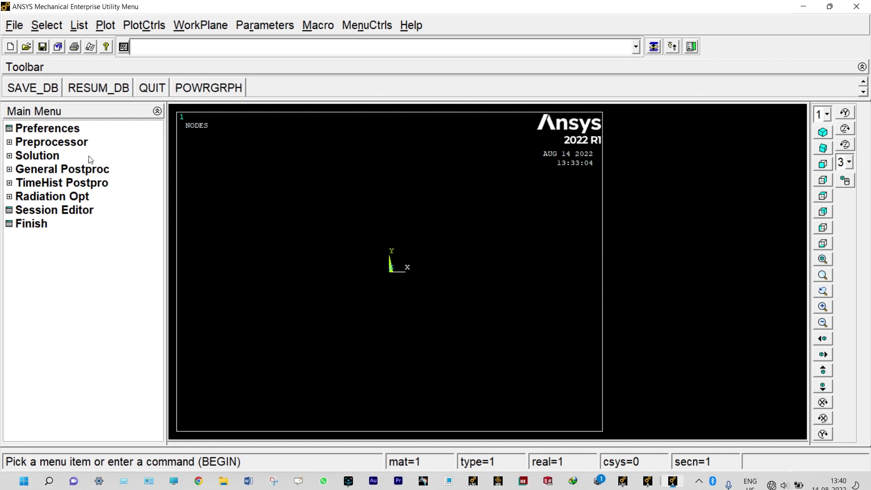
- Set the preferences to filter the menus to the Structural discipline only
left_click(60, 130)
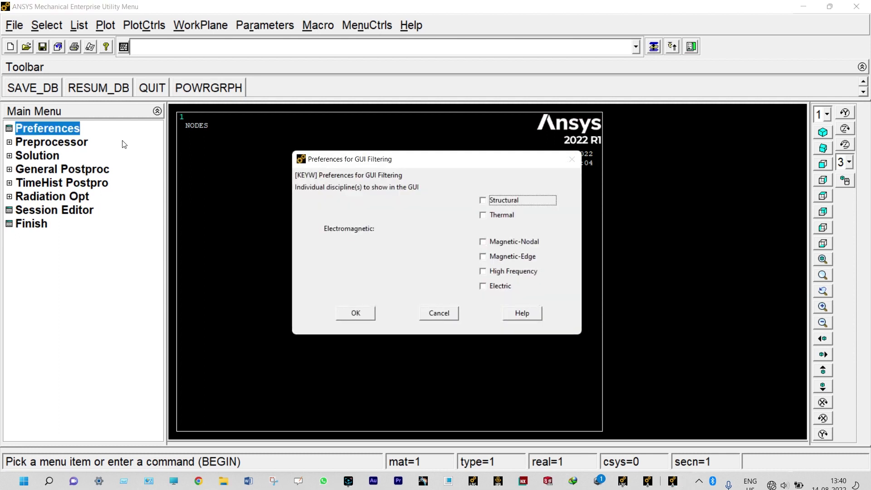
left_click(483, 201)
left_click(360, 317)
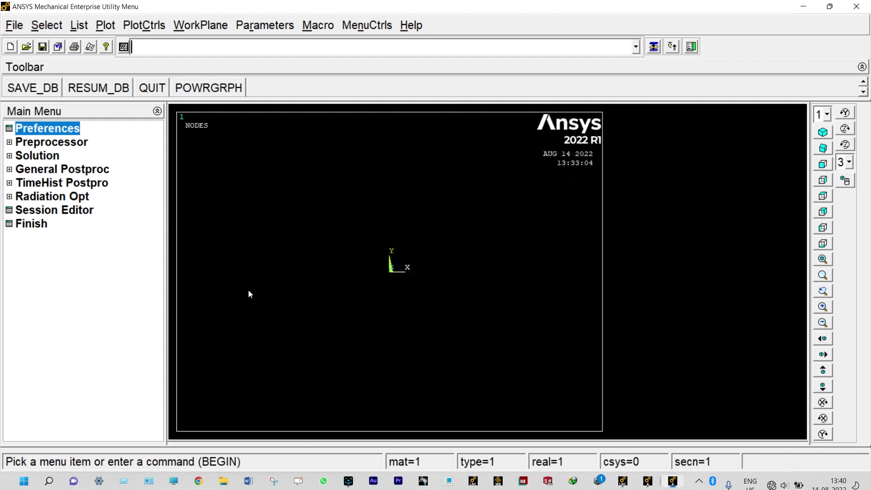
- Add the Beam 2-node 188 element (BEAM188) as element type 1
left_click(59, 142)
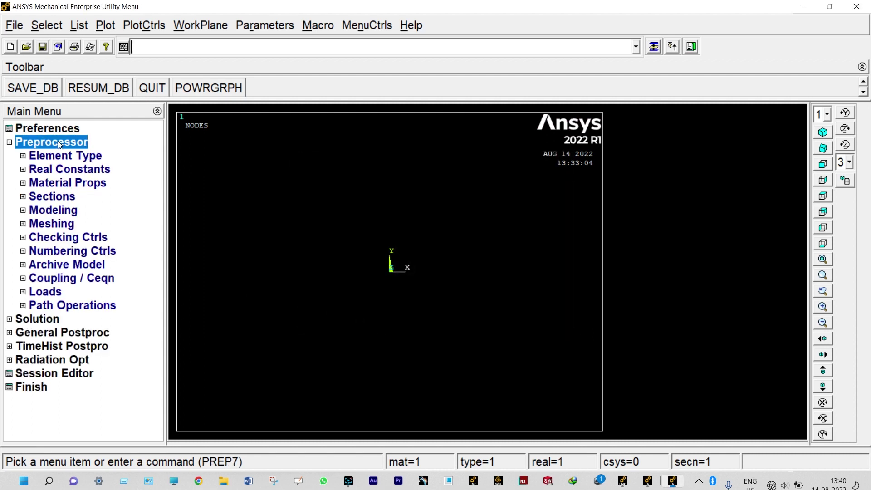
left_click(61, 156)
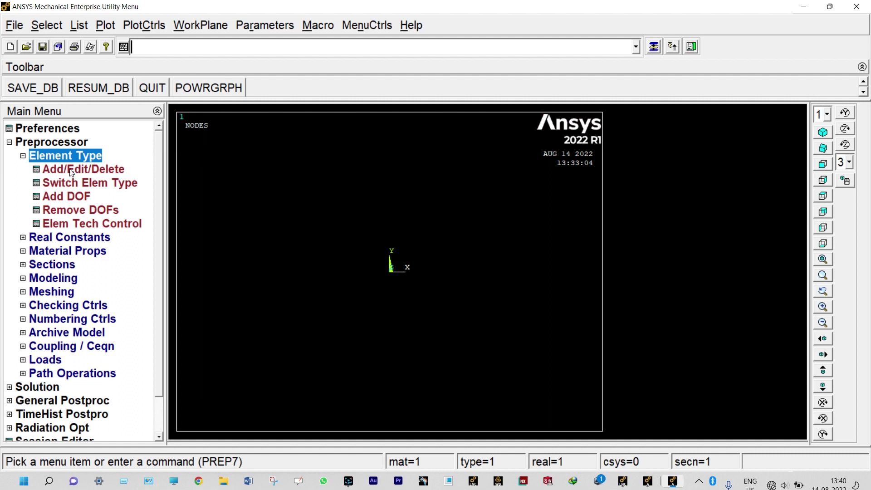
left_click(71, 170)
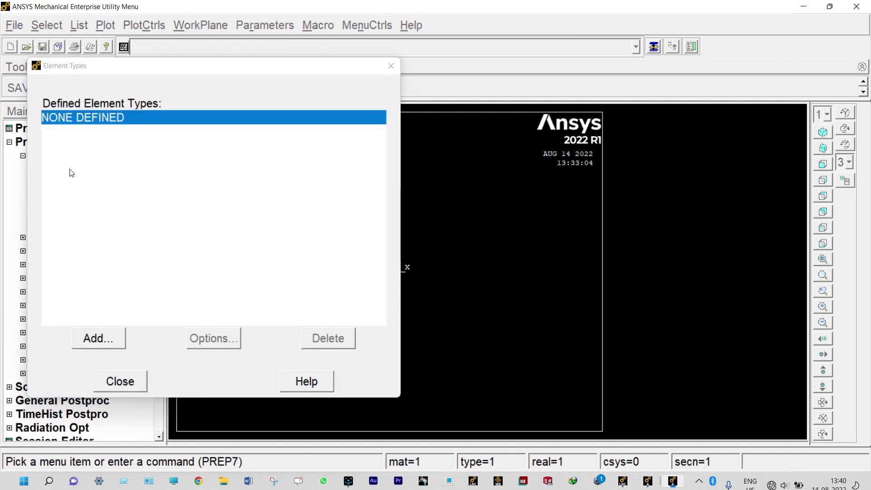
left_click(109, 339)
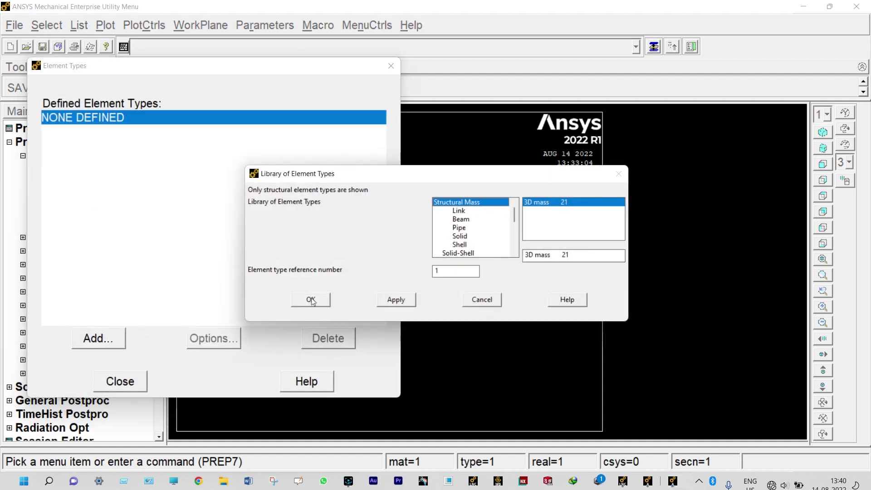
left_click(492, 221)
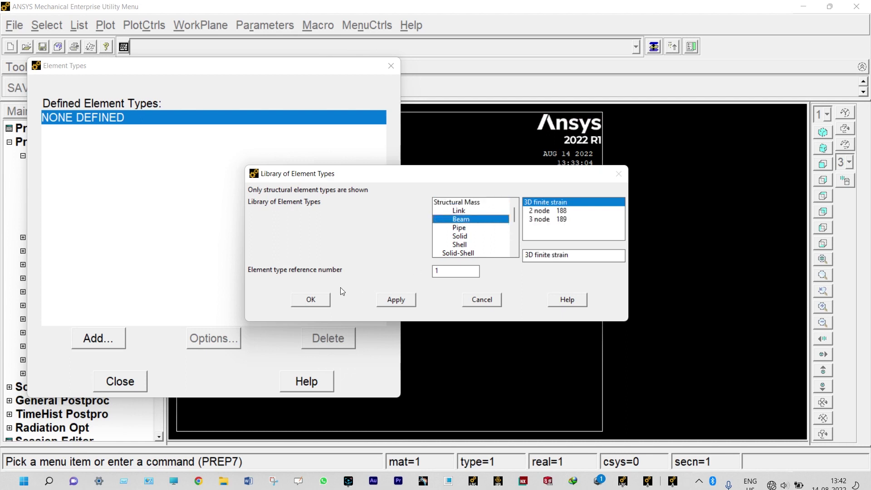
left_click(311, 301)
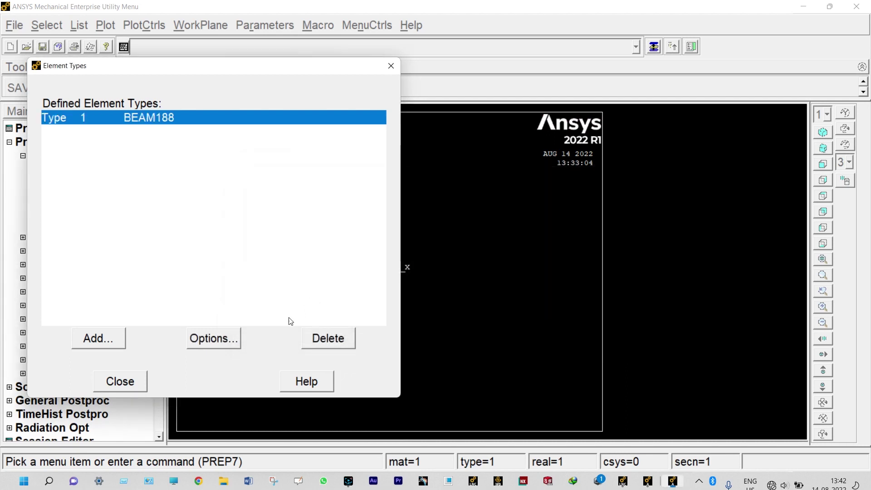
left_click(122, 381)
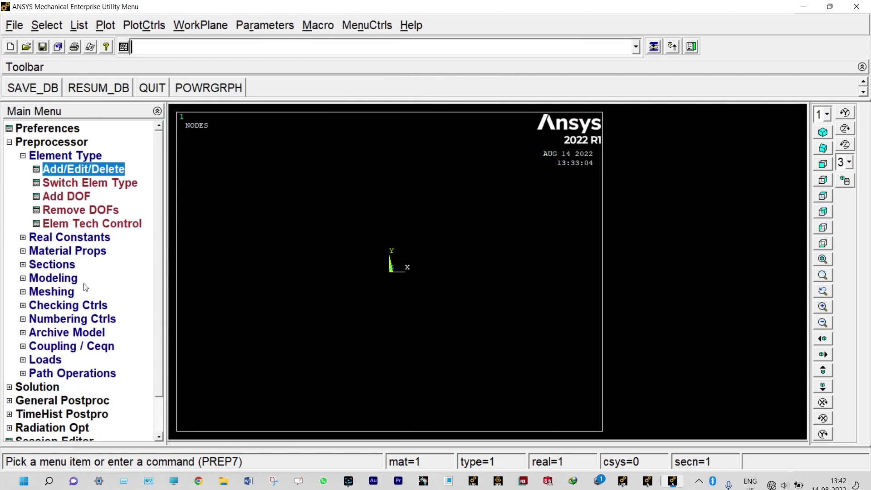
- Give material 1 a linear isotropic elastic modulus EX of 2.068E11
left_click(71, 251)
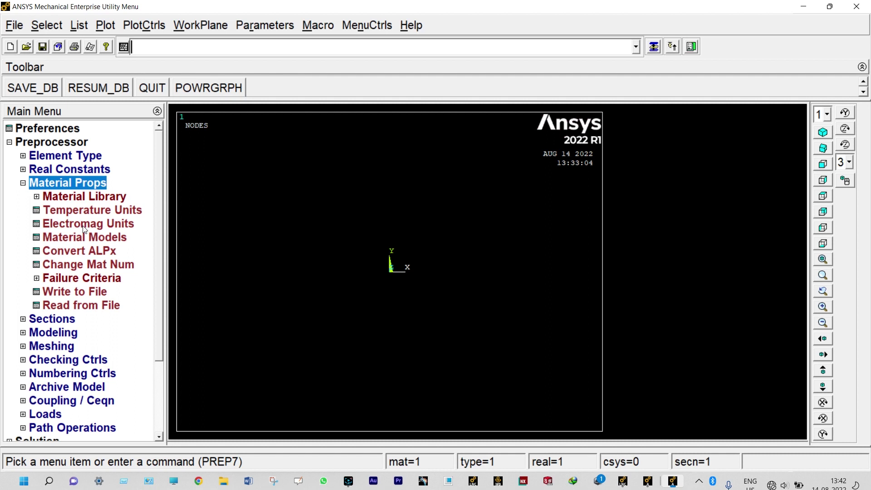
left_click(85, 238)
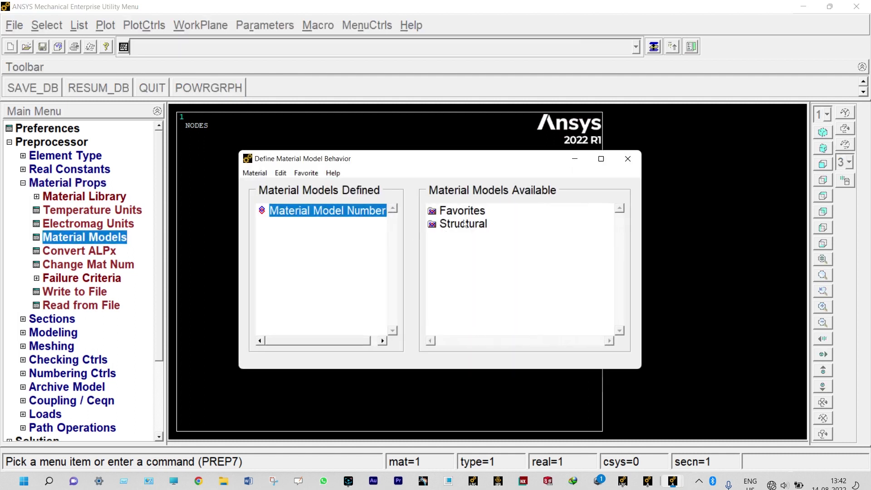
double_click(465, 224)
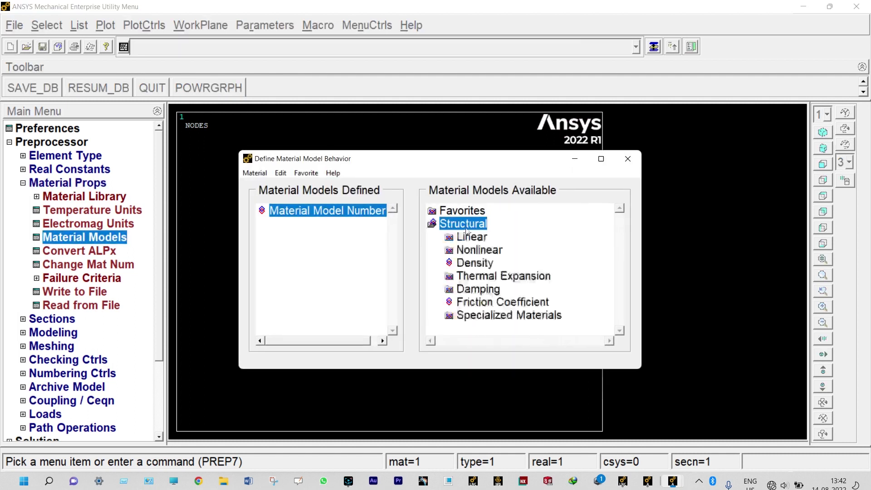
double_click(472, 236)
double_click(489, 251)
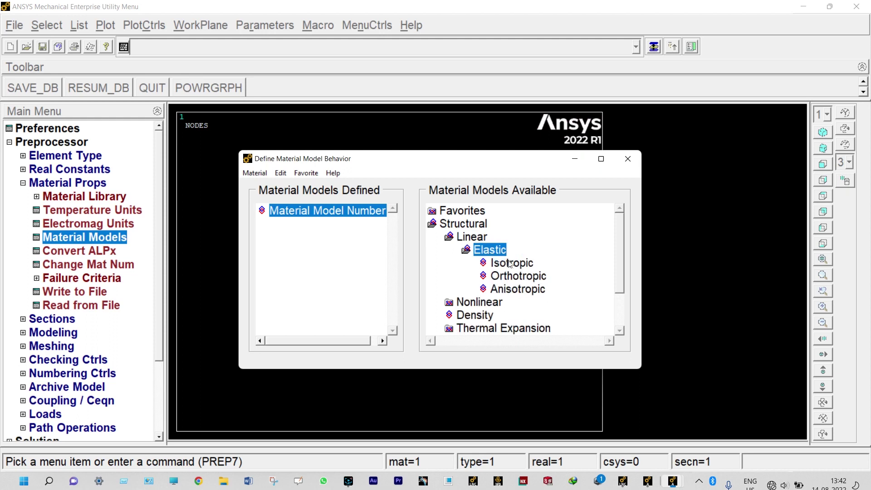
double_click(510, 262)
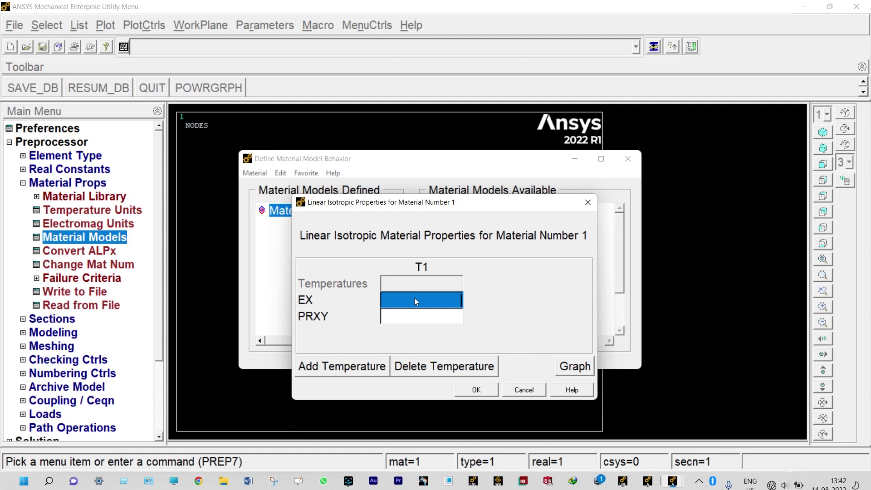
type("2.06")
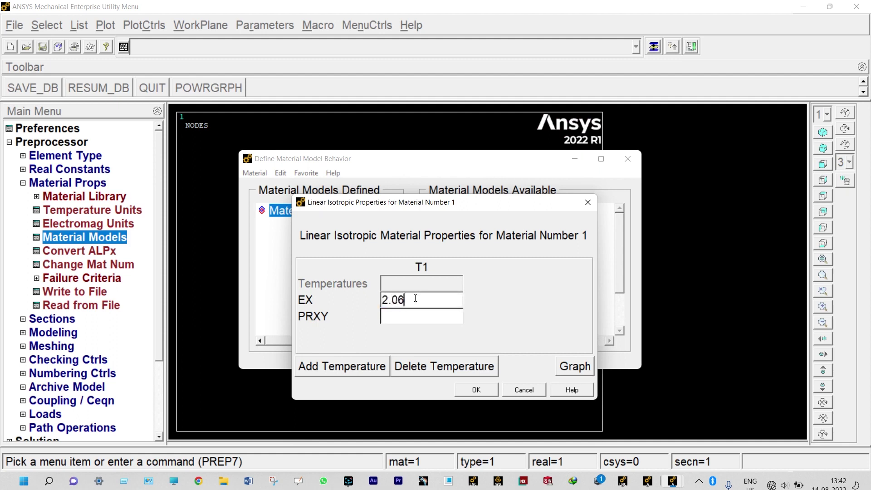
type("8E11")
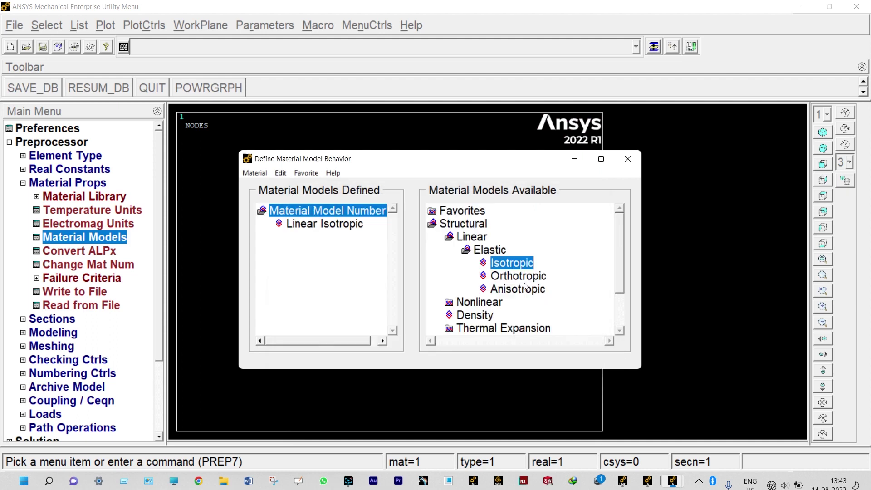
key("Return")
- Set material 1's density to 7830
double_click(485, 314)
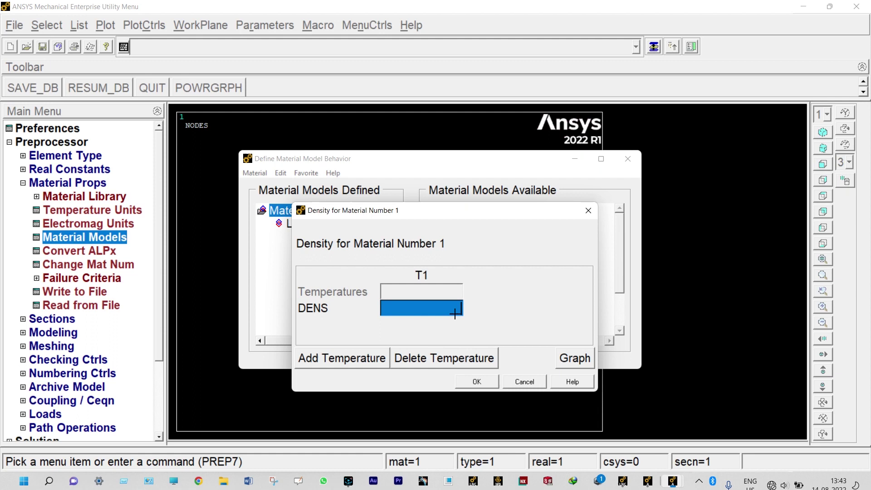
type("7830")
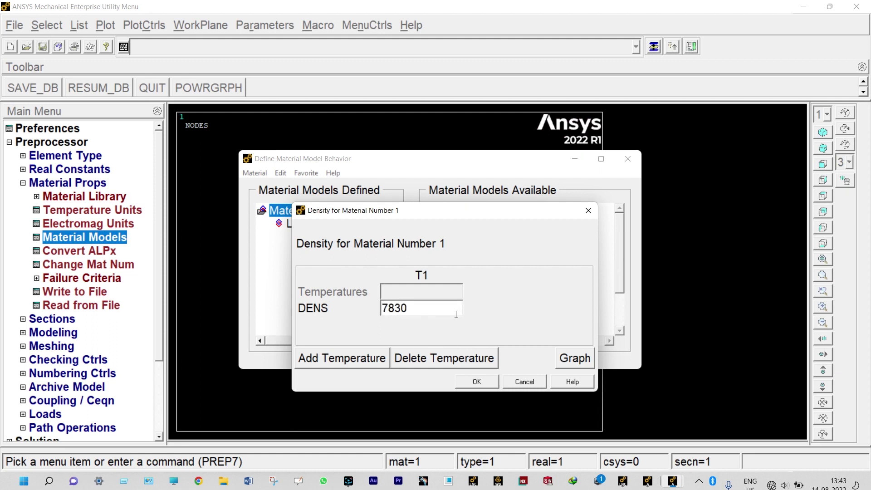
left_click(468, 384)
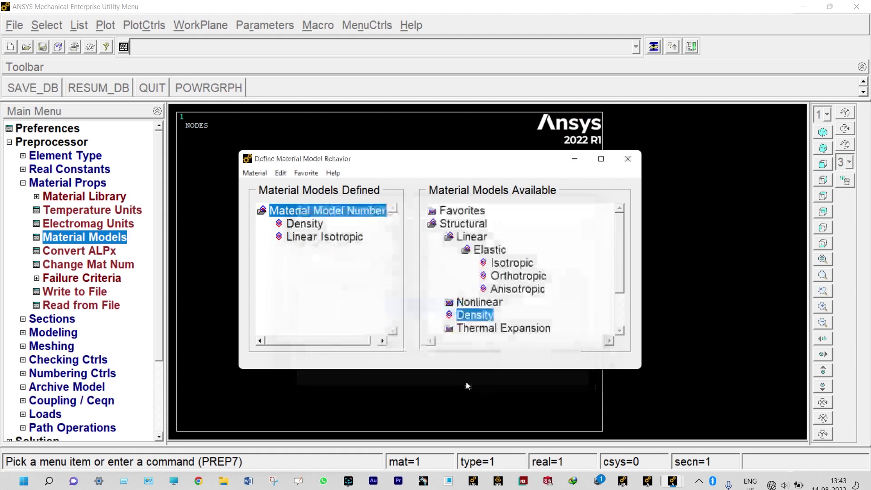
left_click(627, 160)
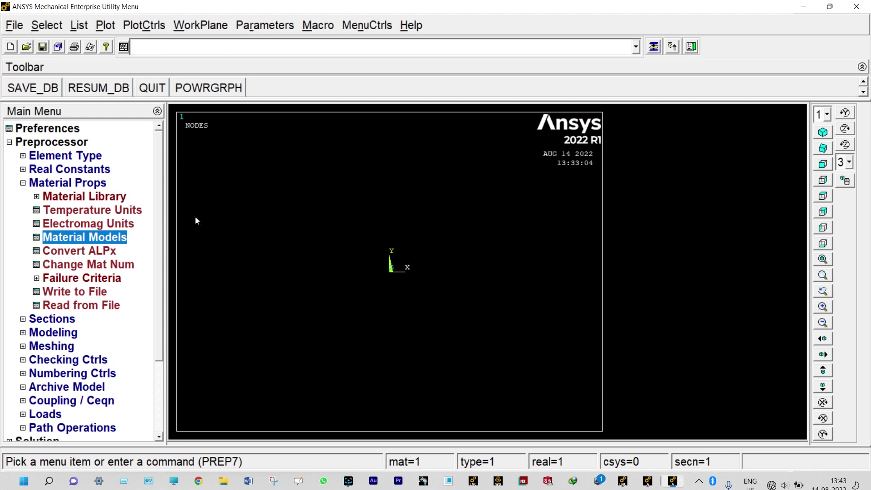
- Create rectangular beam section 1 named BIG with B 0.01 and H 0.01
left_click(37, 184)
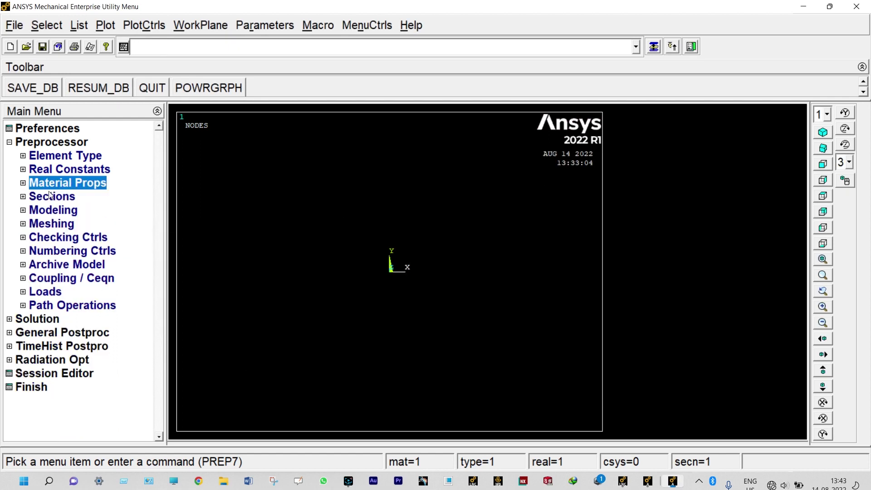
left_click(44, 200)
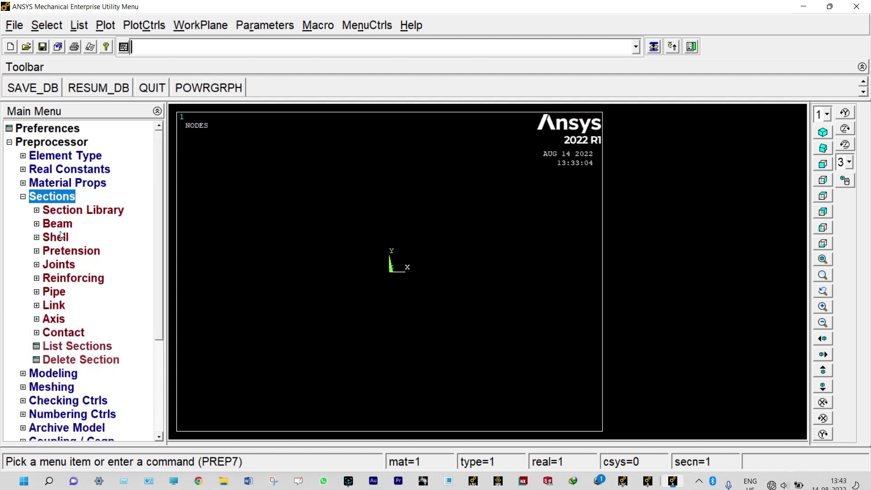
left_click(61, 224)
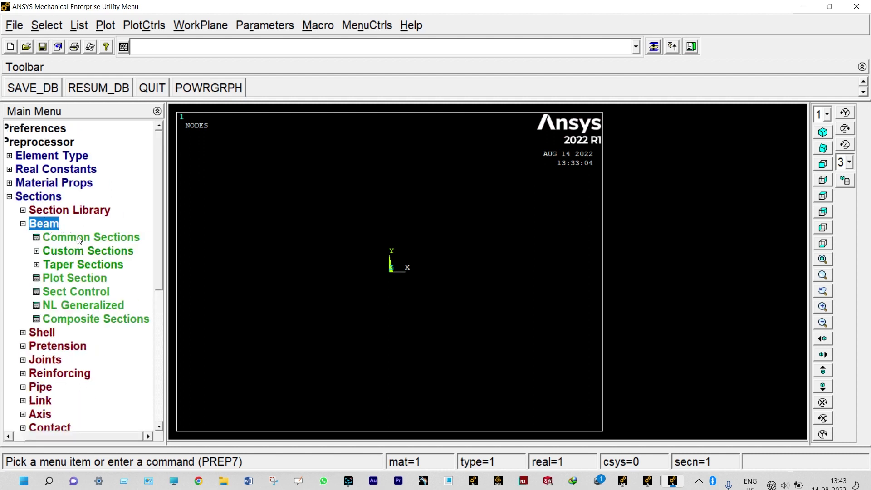
left_click(79, 238)
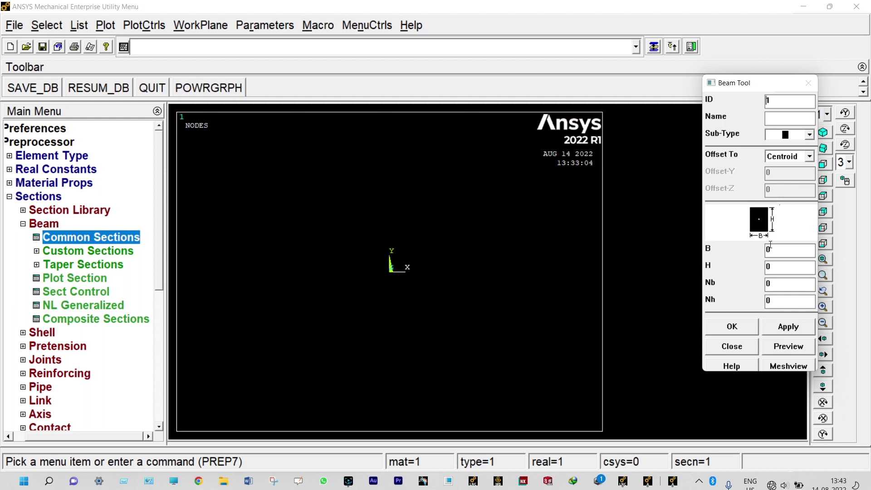
left_click(776, 119)
type("Bl")
type("G")
left_click(775, 249)
type(".01")
left_click(775, 263)
type(".01")
left_click(794, 330)
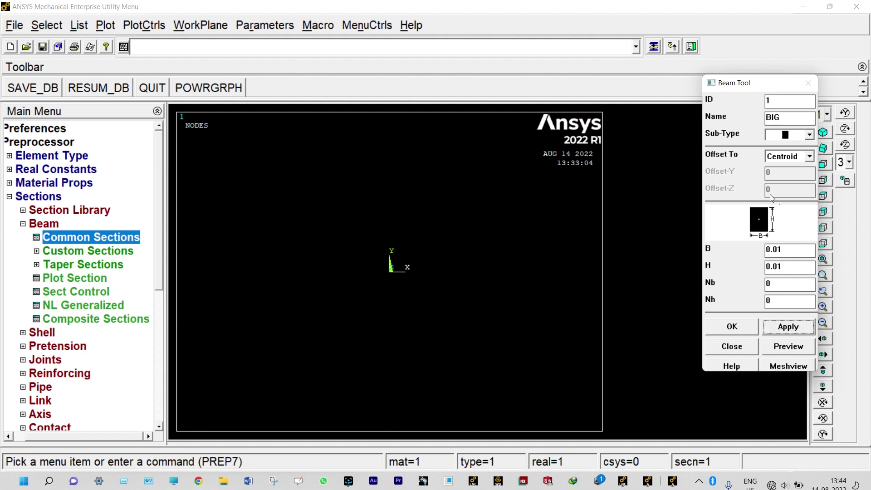
- Create rectangular beam section 2 named SMALL with B 0.01 and H 0.005
left_click(773, 100)
key("BackSpace")
type("2")
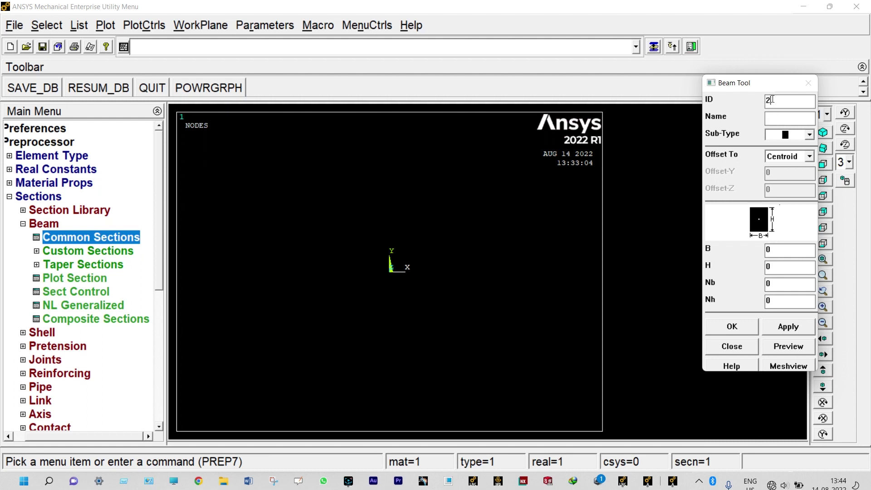
left_click(777, 116)
type("SMALL")
type(".0")
type("1")
left_click(774, 266)
type(".005")
left_click(739, 324)
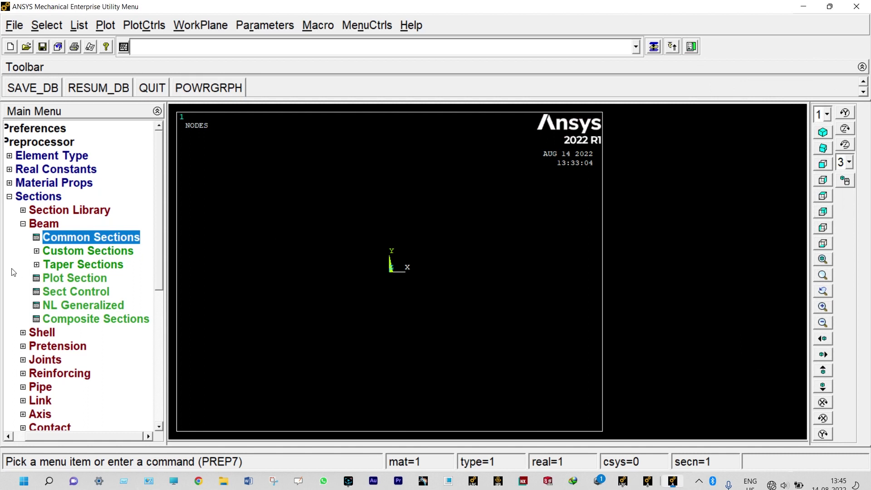
- Create nodes 1, 2 and 3 in the active coordinate system at X = 0, 0.5 and 1
left_click(9, 199)
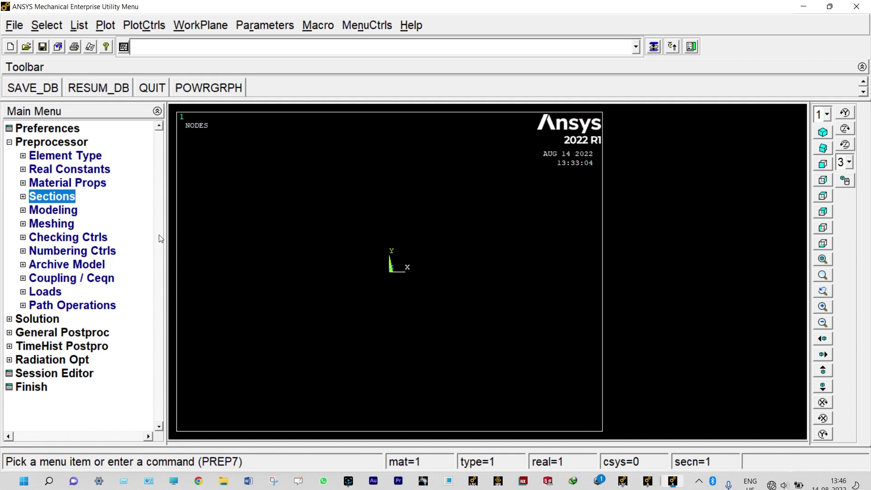
left_click(41, 209)
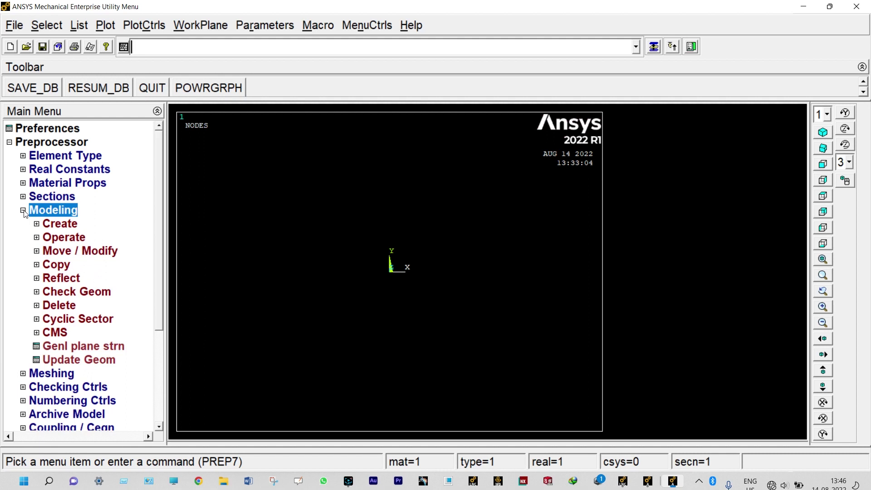
left_click(50, 225)
left_click(74, 293)
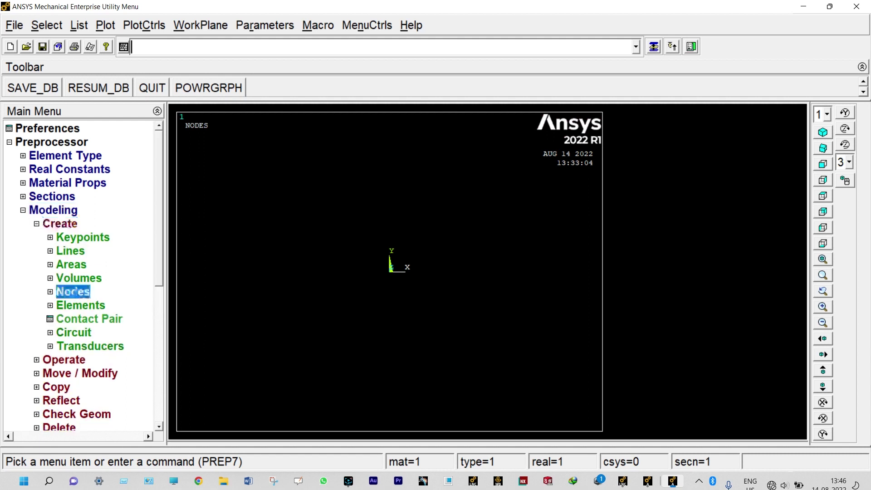
left_click(88, 321)
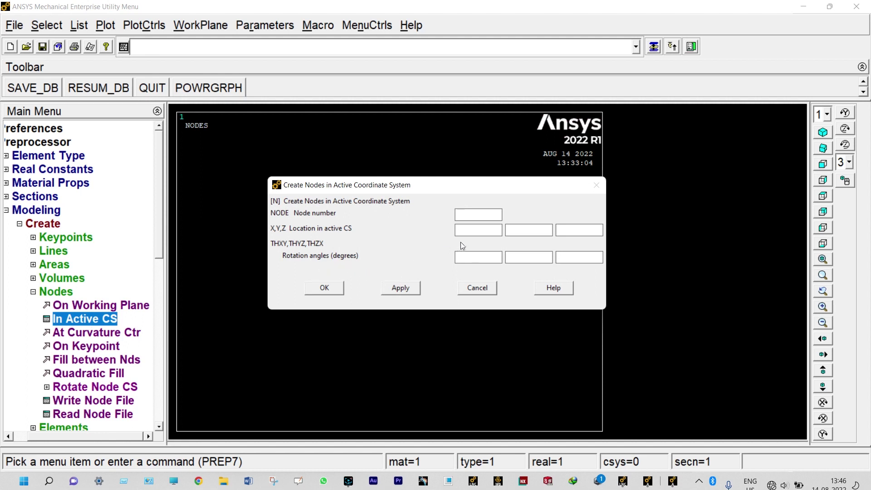
left_click(403, 287)
type("0.5")
left_click(401, 287)
key("BackSpace")
key("BackSpace")
key("BackSpace")
type("1")
left_click(330, 290)
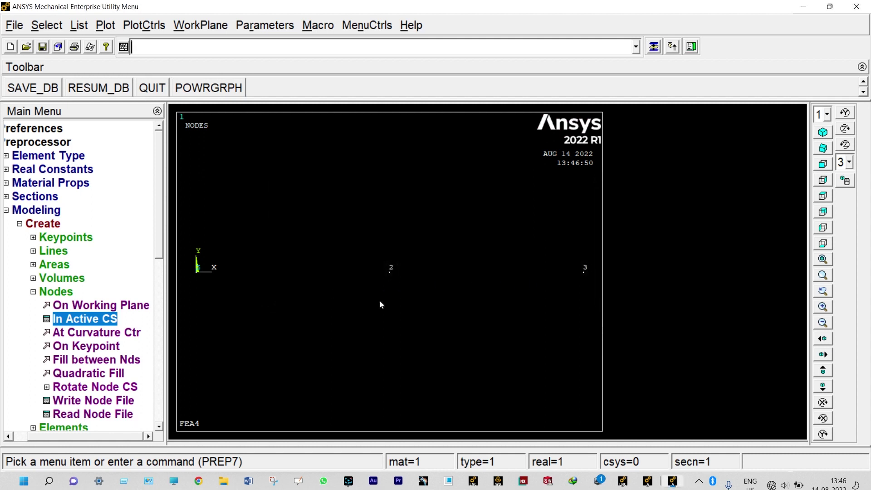
key("Left")
key("Left")
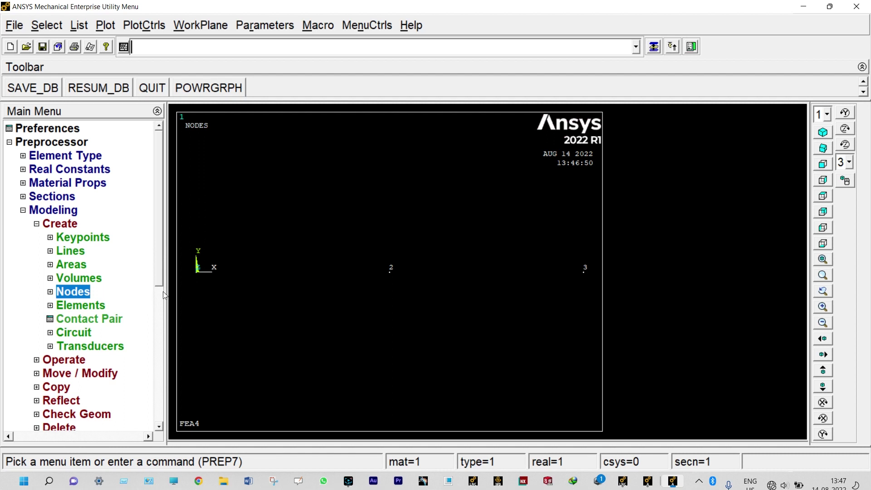
- With section BIG active, create a beam element through nodes 1 and 2
left_click(52, 306)
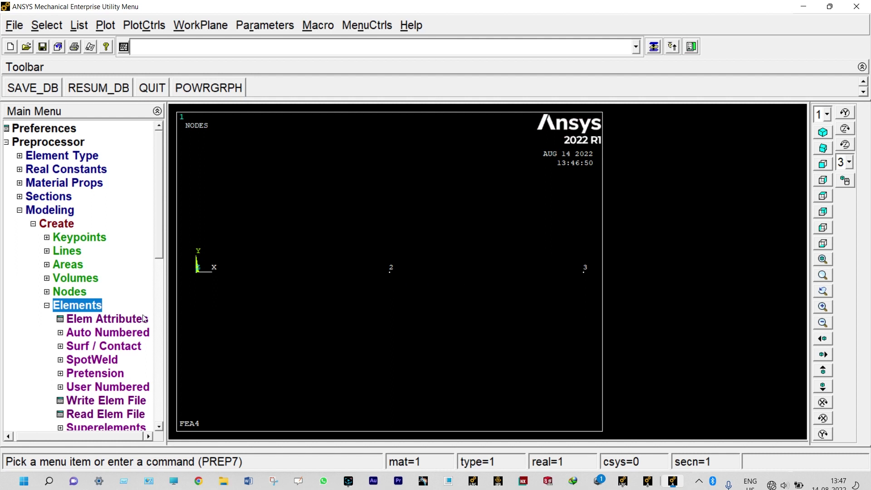
left_click(126, 320)
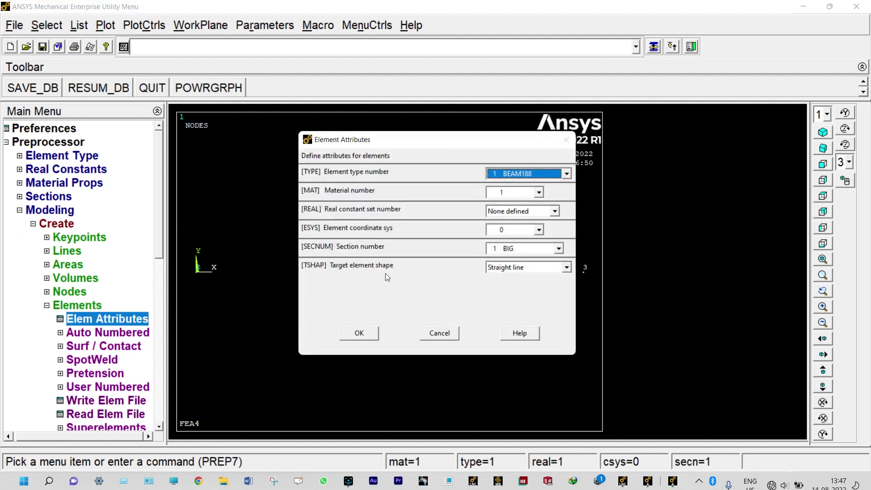
left_click(359, 333)
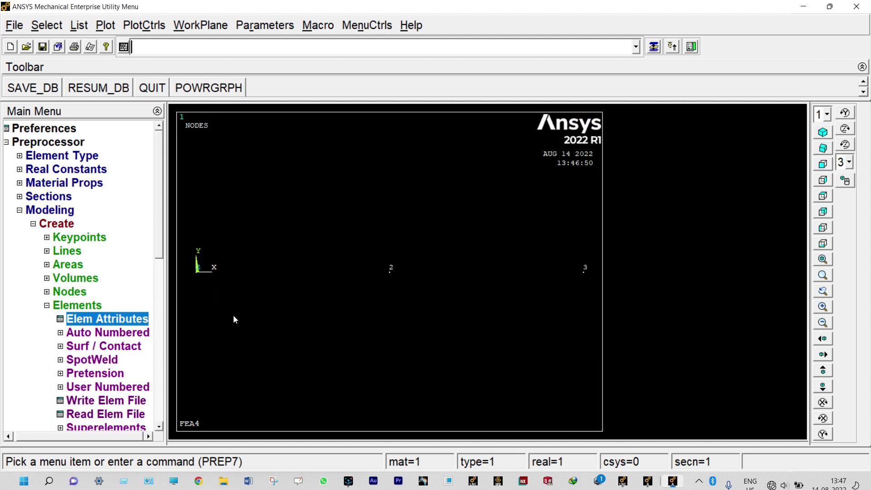
left_click(127, 335)
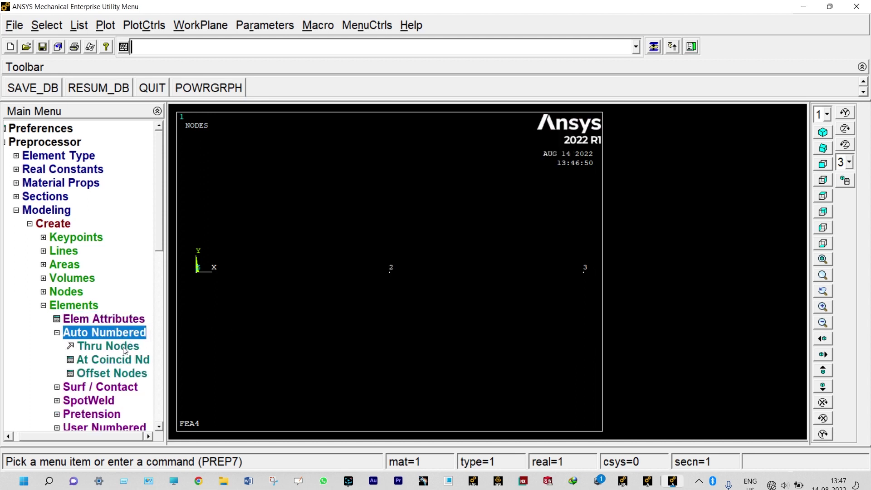
left_click(124, 347)
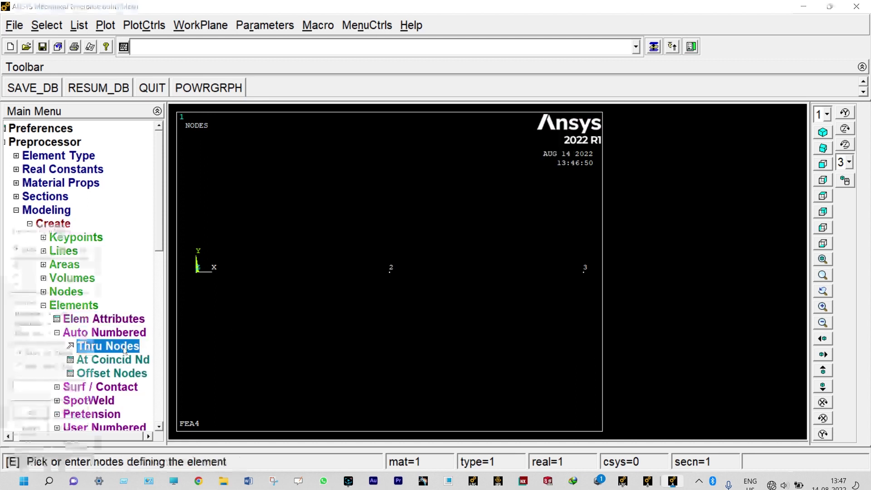
left_click(198, 281)
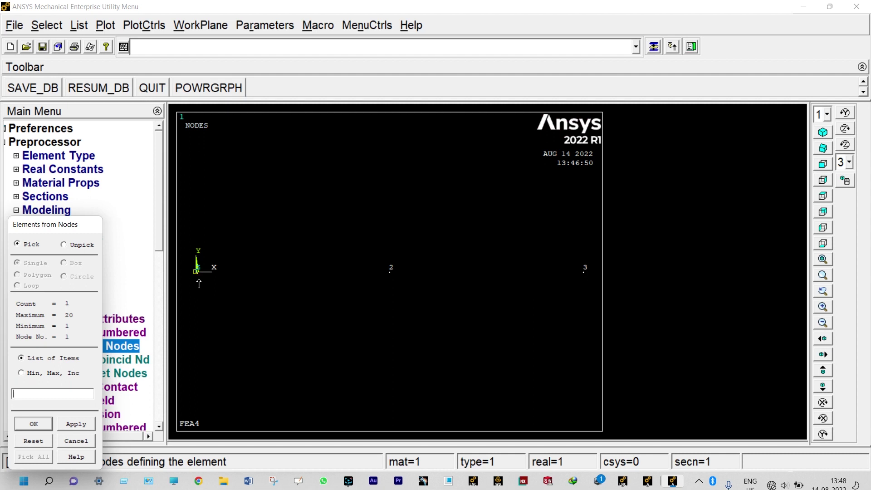
left_click(391, 280)
left_click(34, 424)
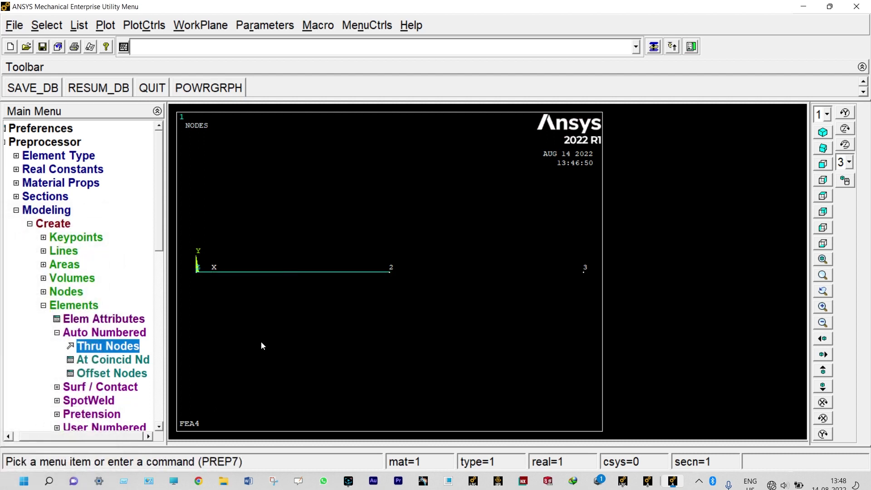
- Switch the element attribute to section SMALL and create an element through nodes 2 and 3
left_click(123, 322)
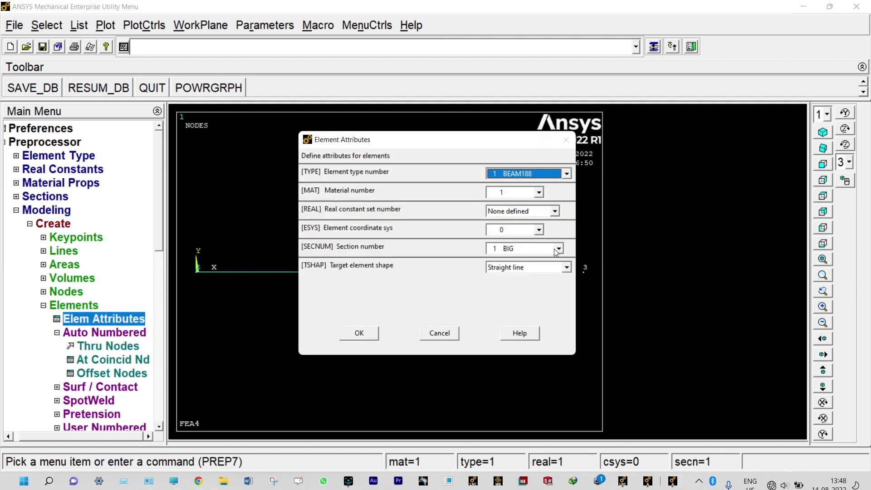
left_click(557, 249)
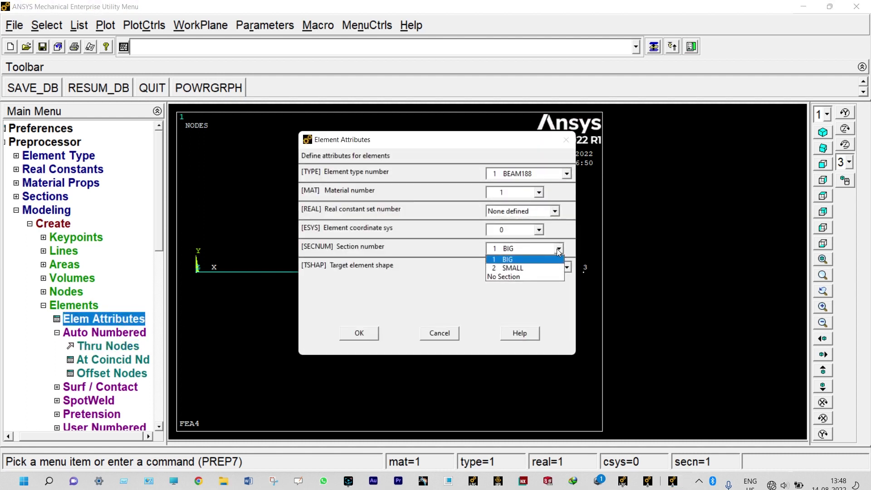
left_click(530, 268)
left_click(375, 333)
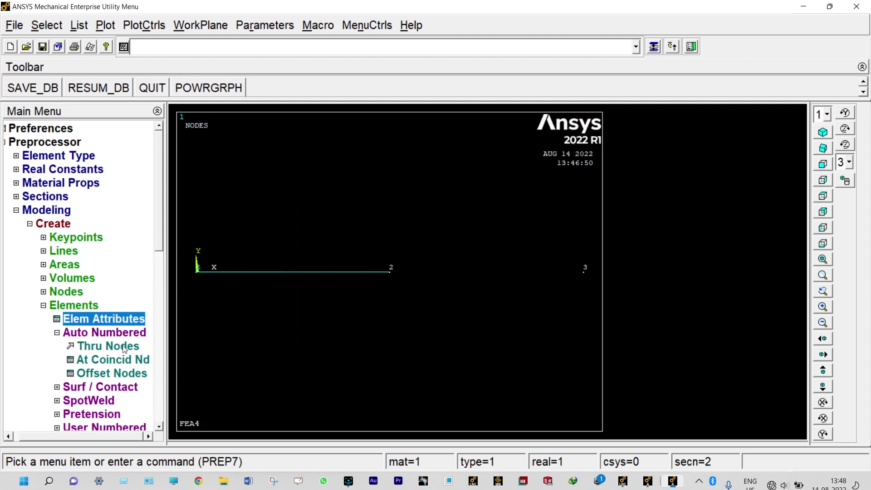
left_click(124, 348)
left_click(385, 294)
left_click(576, 284)
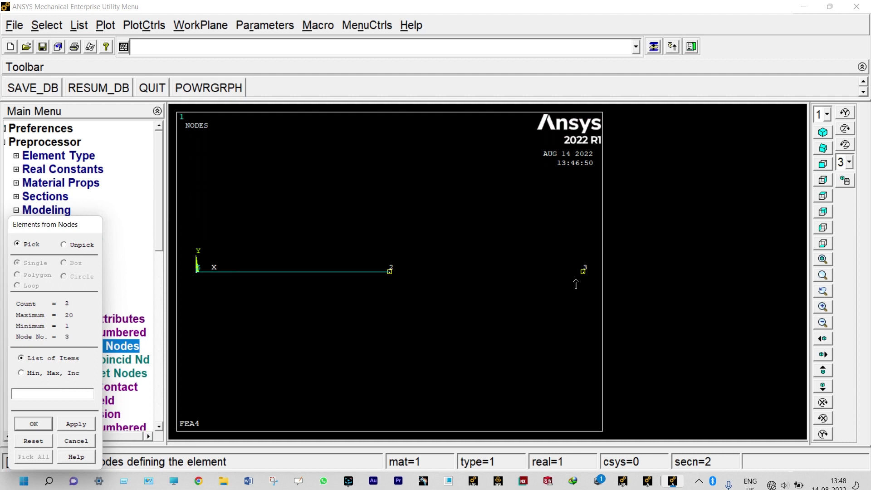
left_click(42, 424)
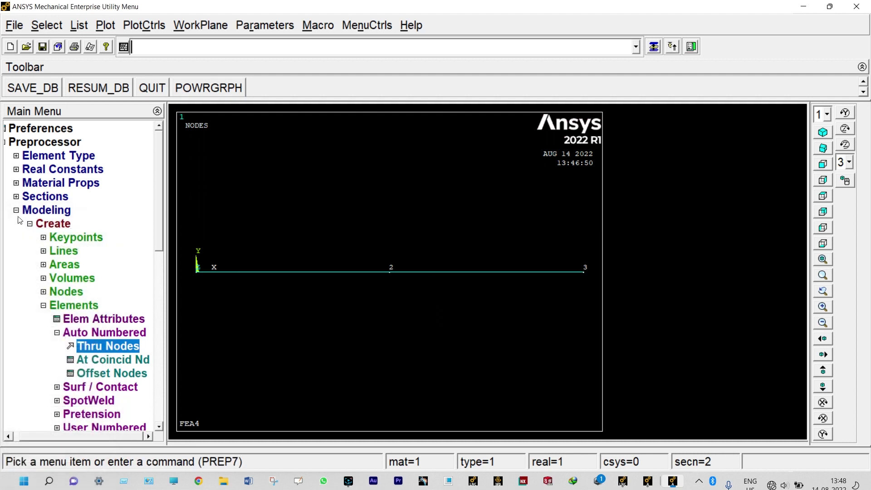
left_click(45, 142)
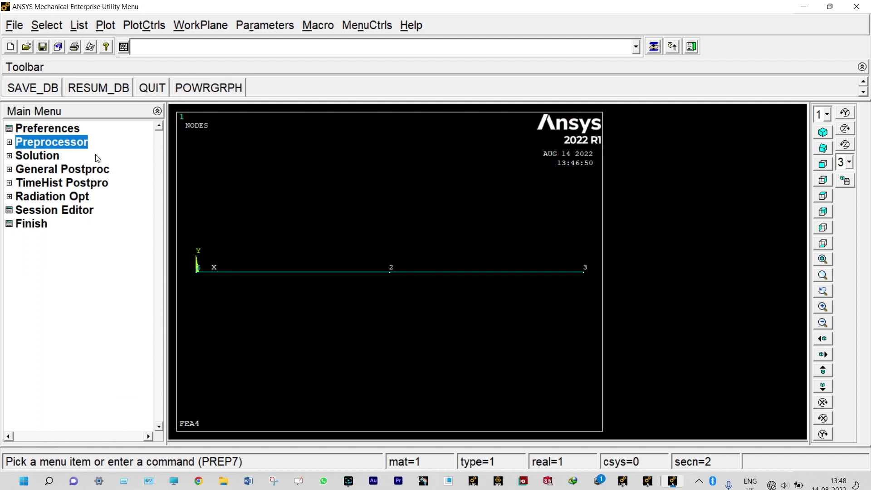
- Set the new analysis type to Harmonic
left_click(36, 156)
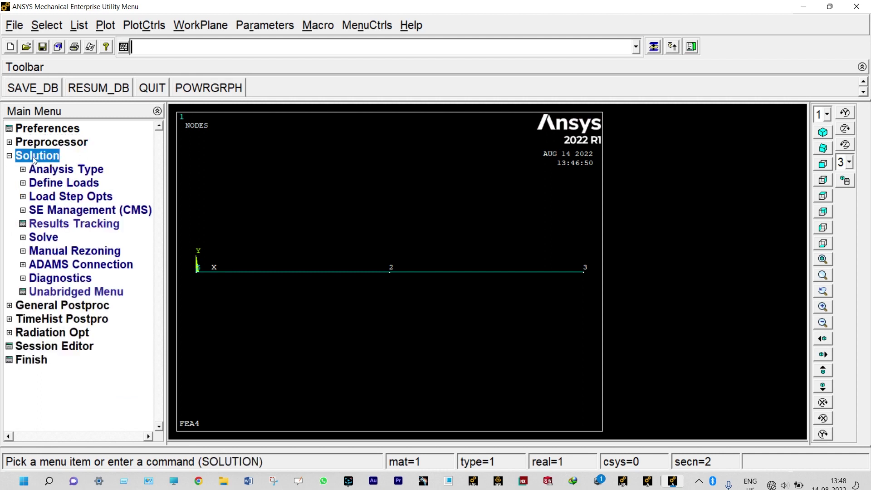
left_click(46, 169)
left_click(59, 183)
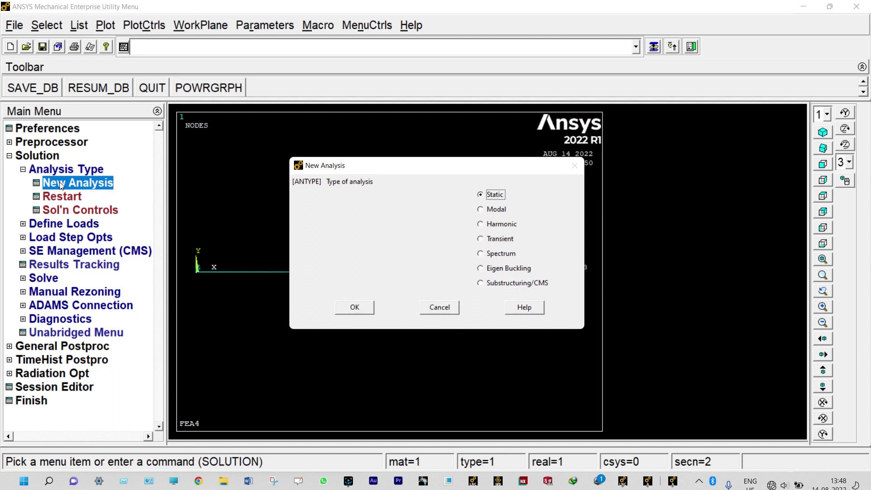
left_click(482, 225)
left_click(363, 307)
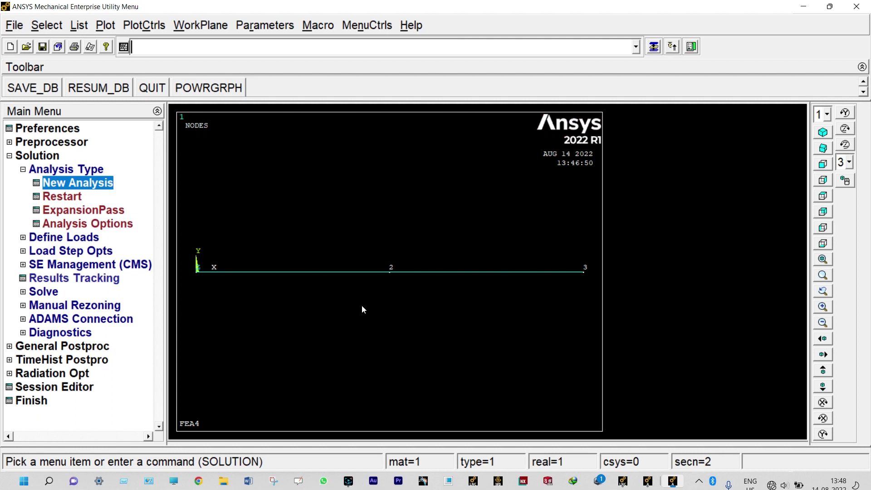
- Keep the Full harmonic solution method and edit the equation solver tolerance
left_click(96, 225)
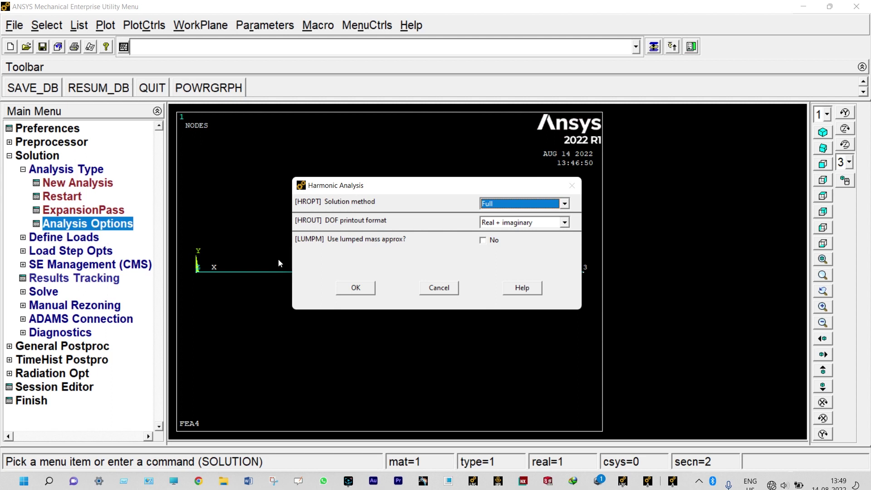
left_click(349, 288)
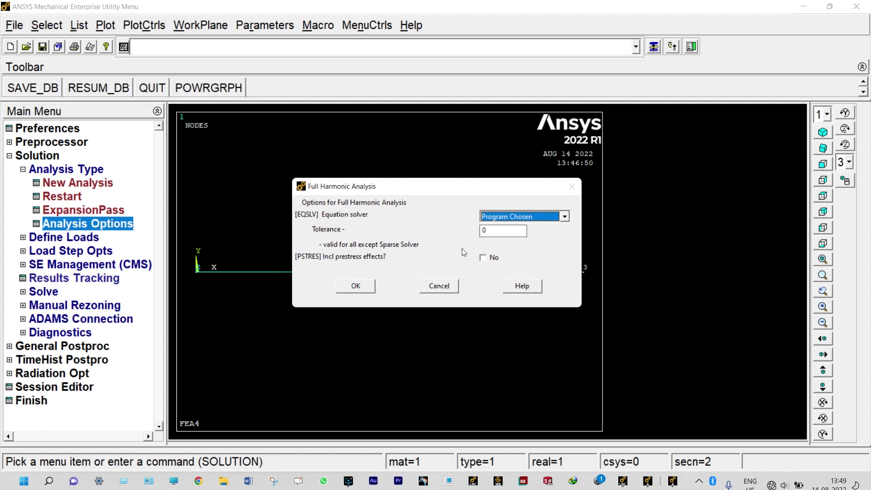
left_click(488, 233)
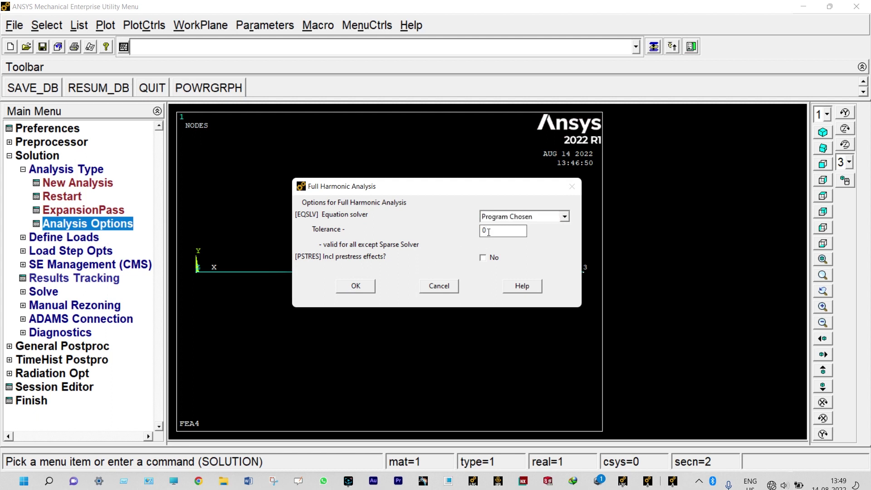
key("BackSpace")
type("1E-8")
left_click(363, 285)
left_click(41, 238)
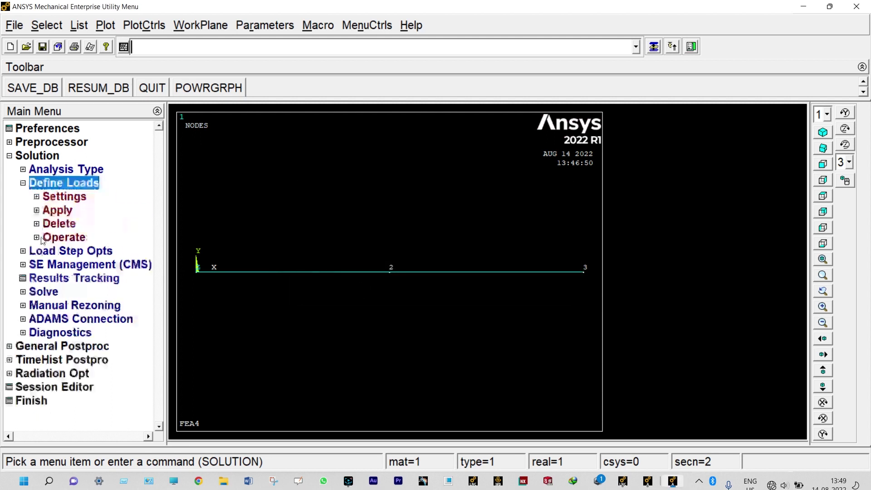
- Constrain all degrees of freedom at node 1
left_click(58, 211)
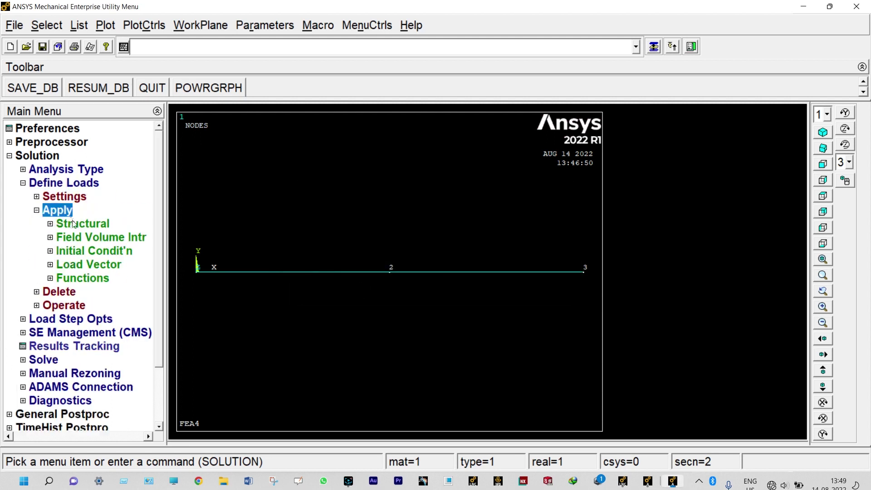
left_click(74, 224)
left_click(81, 237)
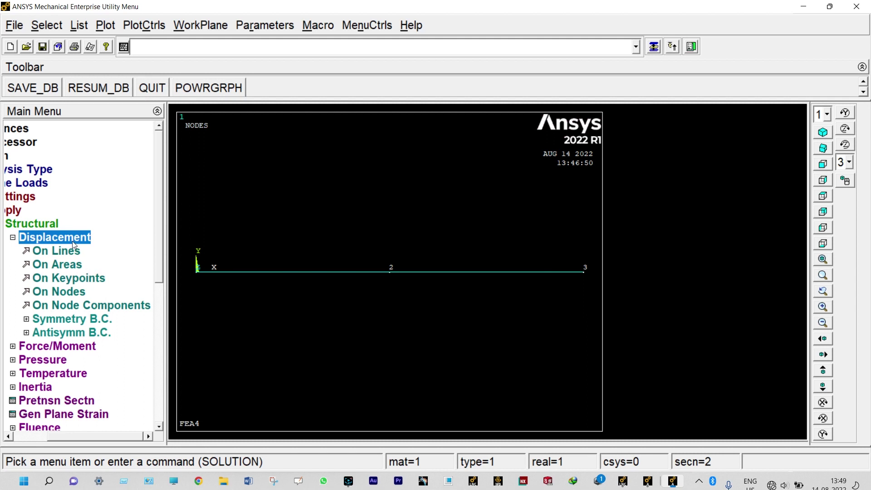
left_click(76, 289)
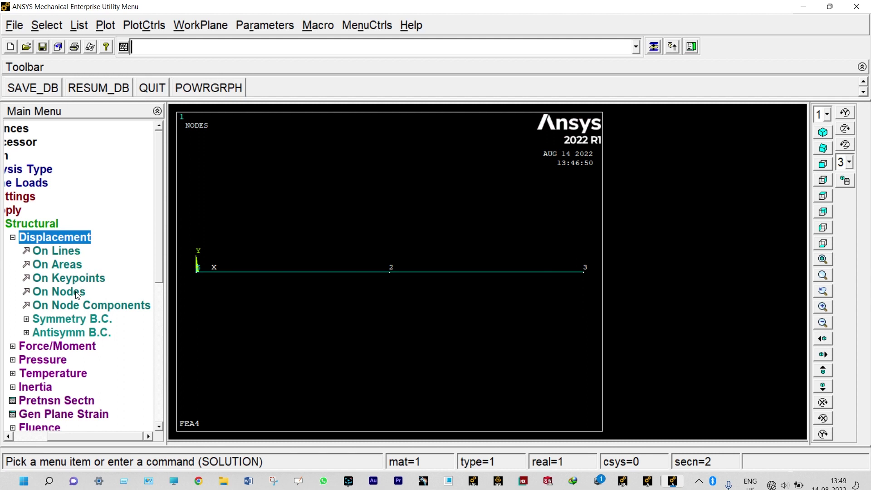
left_click(196, 276)
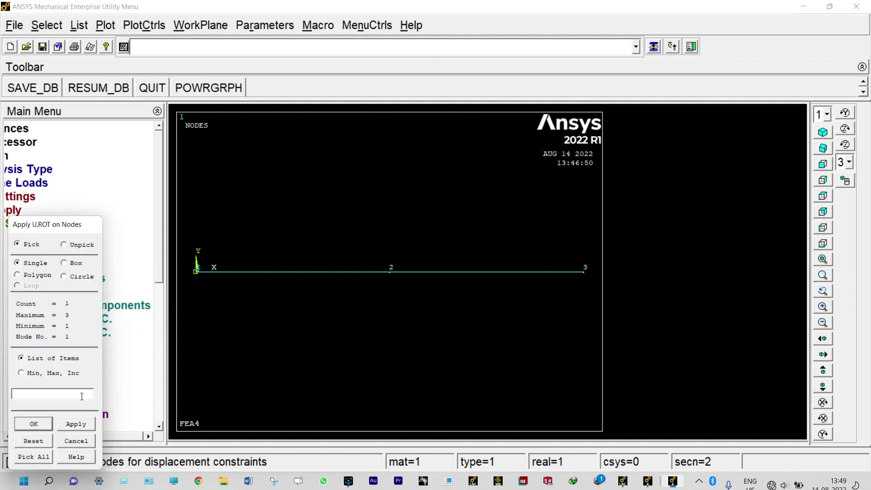
left_click(34, 424)
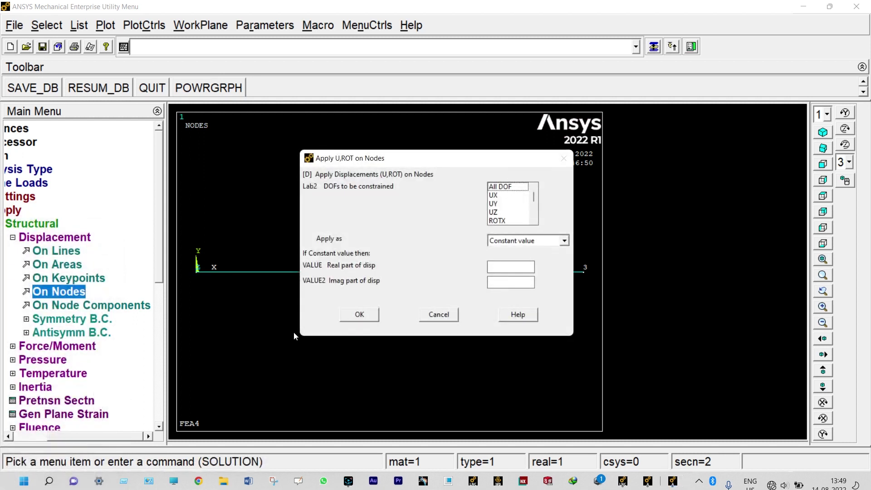
left_click(505, 187)
left_click(365, 314)
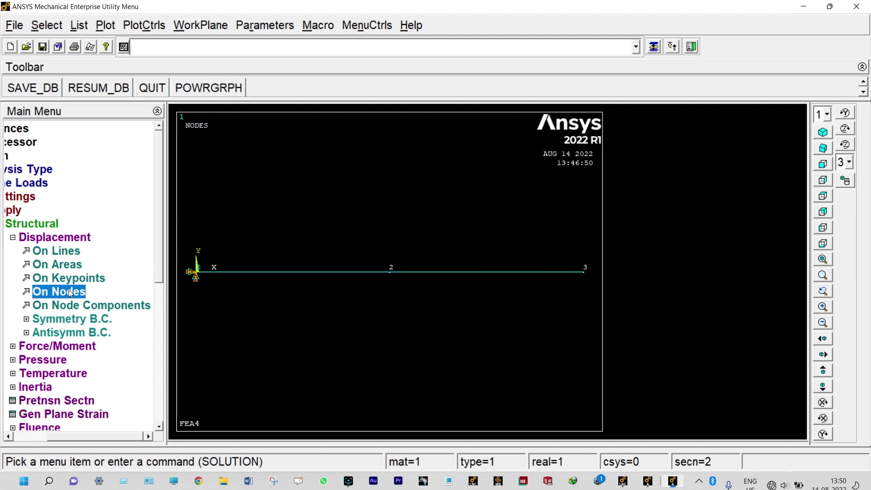
- Restrain node 3 in the UY direction only
left_click(583, 275)
left_click(29, 426)
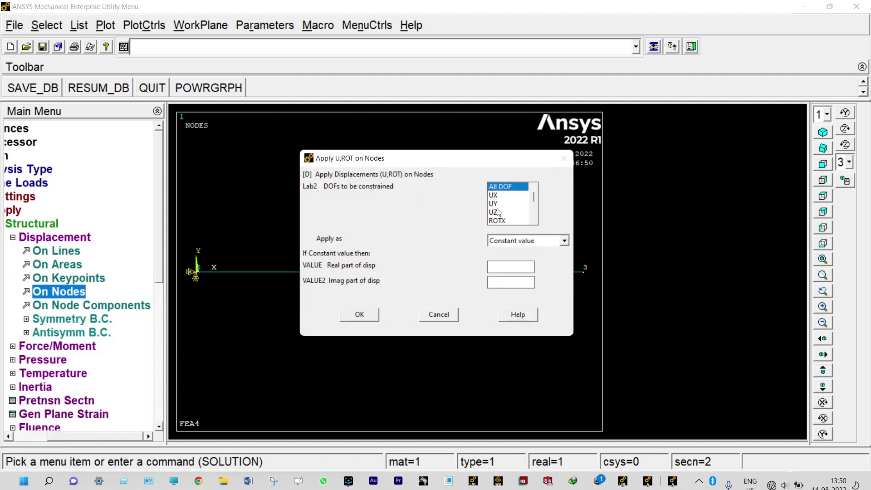
left_click(498, 205)
left_click(506, 188)
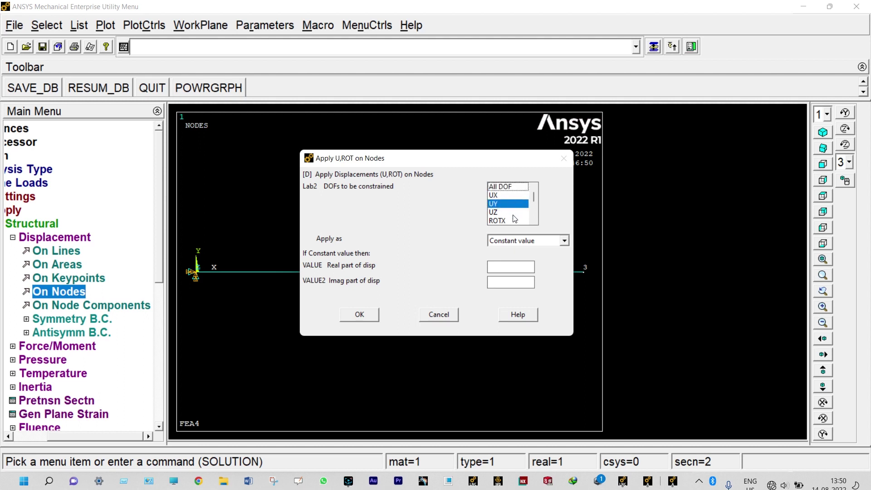
left_click(360, 314)
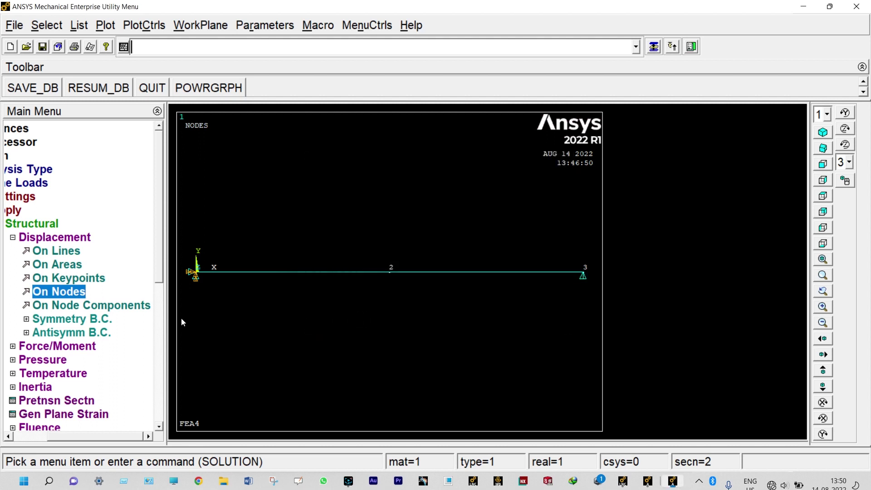
- Apply an FX force with real part 1000 at node 2
left_click(82, 349)
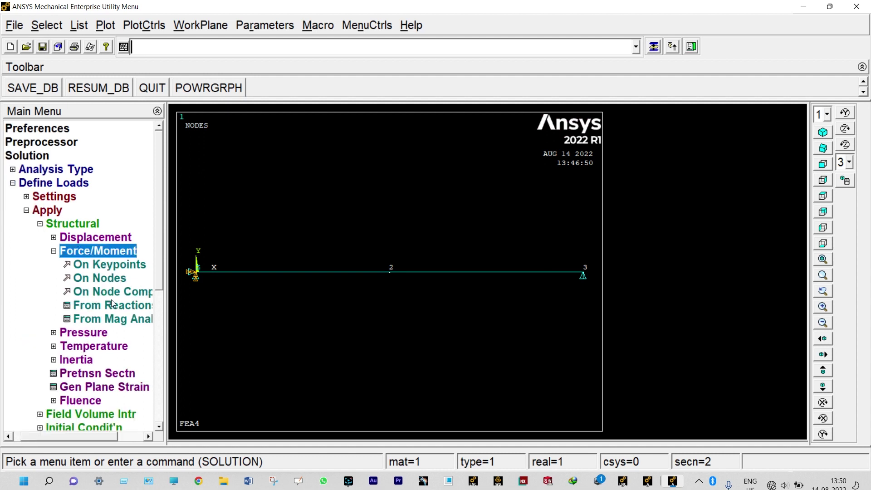
left_click(108, 276)
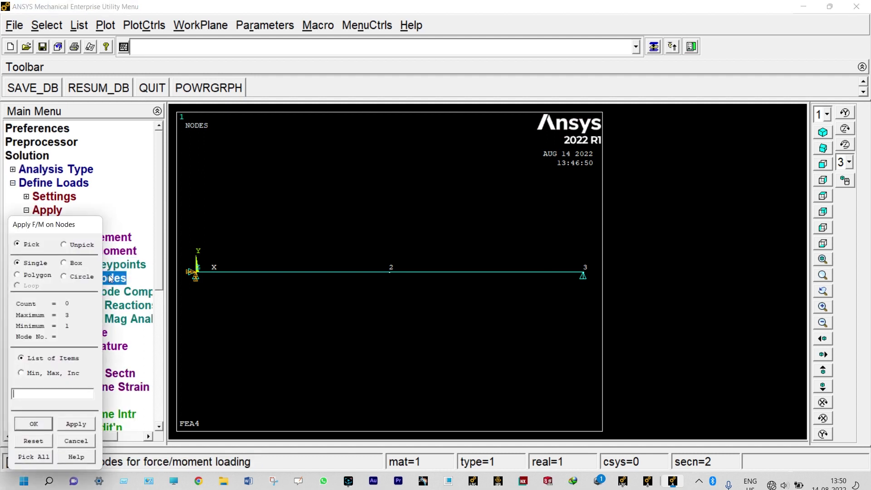
left_click(390, 278)
left_click(36, 422)
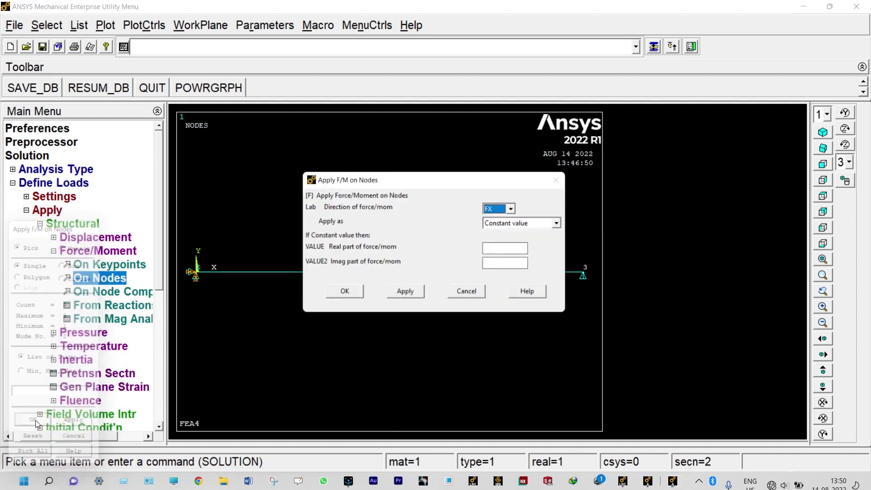
left_click(500, 247)
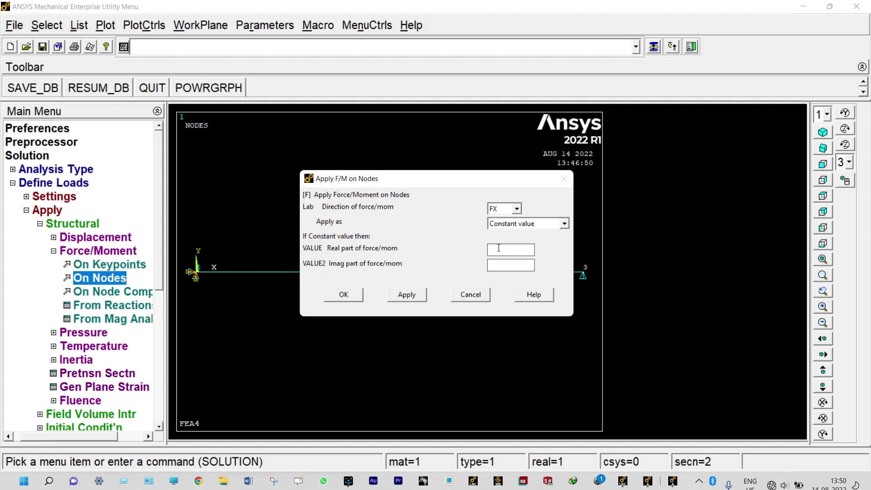
type("10000")
left_click(355, 295)
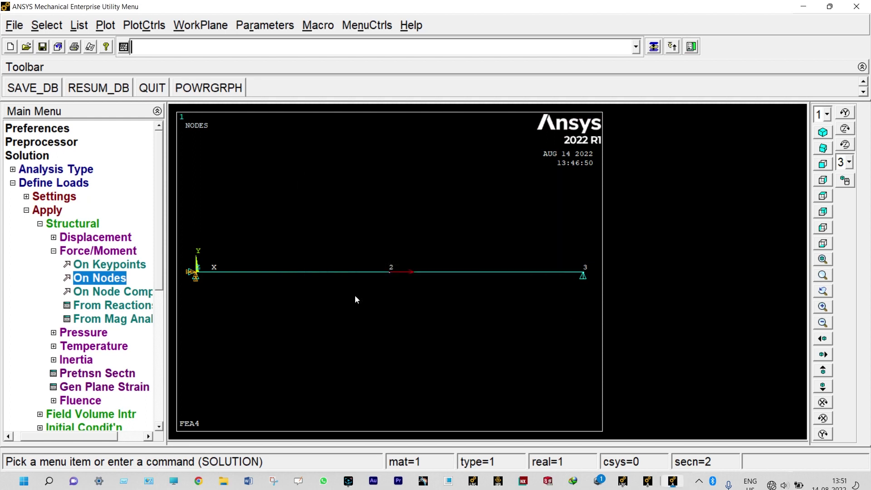
- Set the harmonic frequency range 0 to 5000, 100 substeps, with stepped boundary conditions
left_click(72, 223)
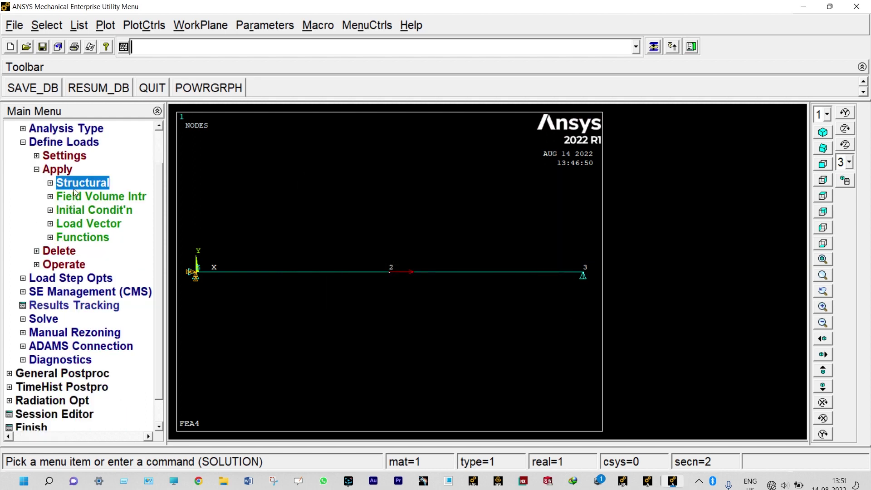
left_click(22, 277)
left_click(87, 228)
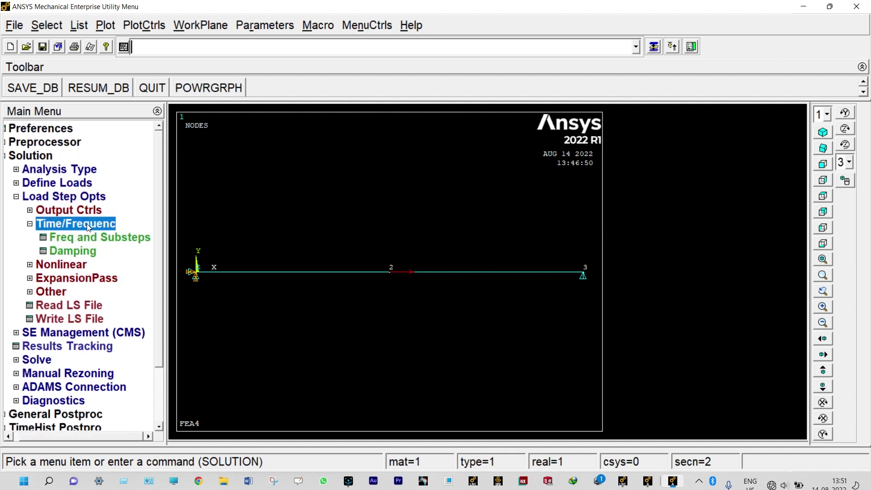
left_click(96, 240)
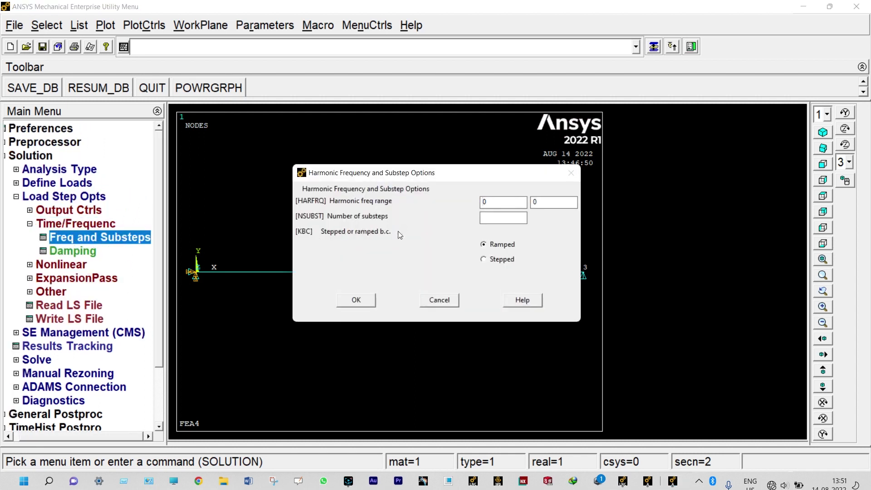
left_click(533, 201)
type("5000")
left_click(494, 219)
type("100")
left_click(483, 261)
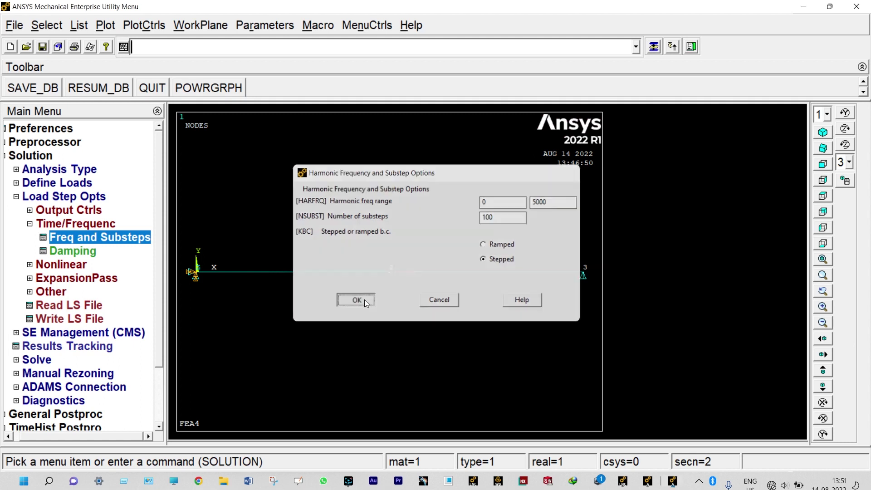
left_click(364, 299)
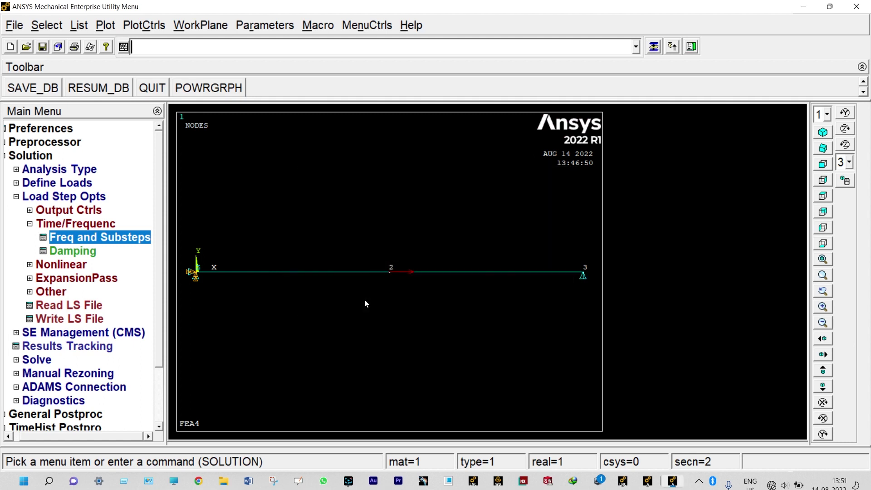
- Solve the current harmonic load step
left_click(39, 360)
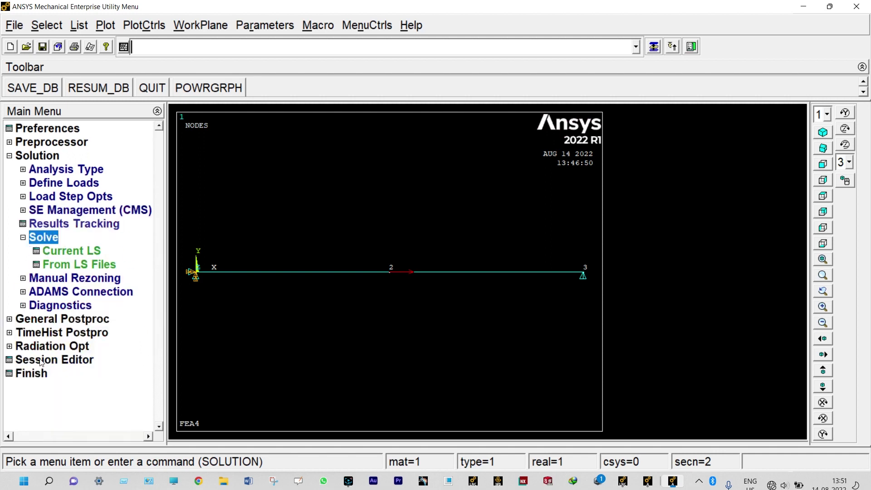
left_click(88, 252)
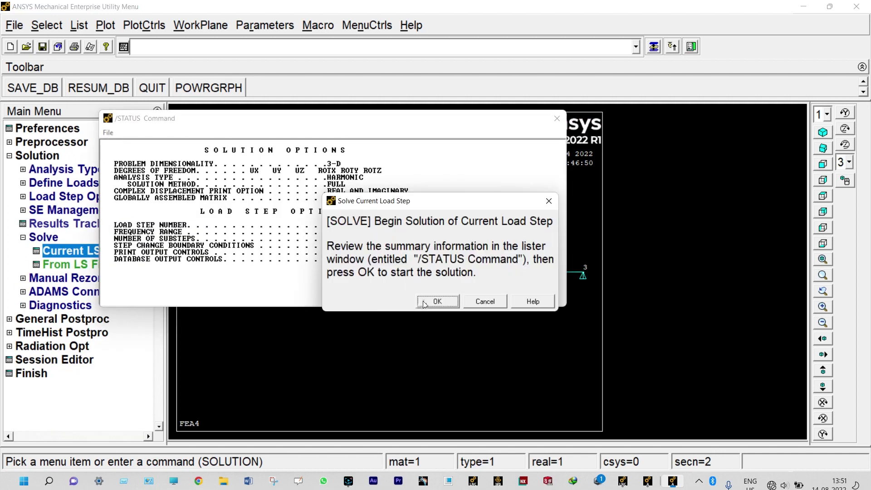
left_click(429, 303)
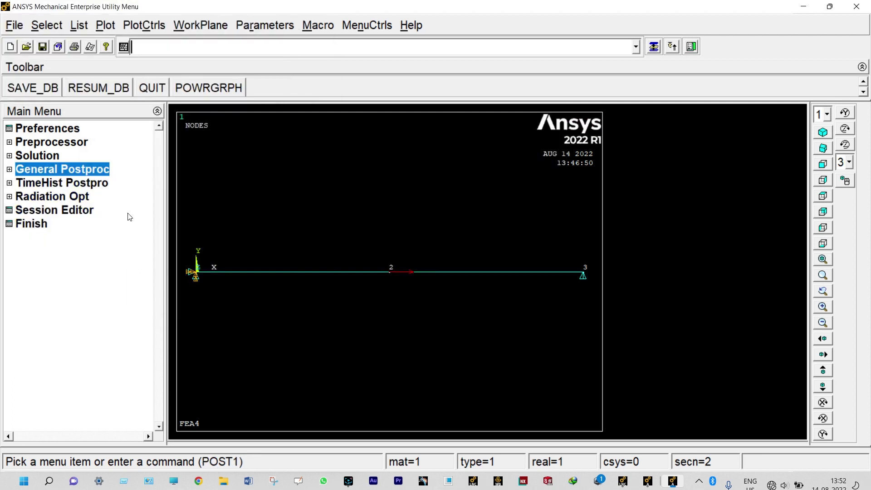
- Enter POST26 and add variable UX_4 as the X-component of displacement at node 2
left_click(77, 183)
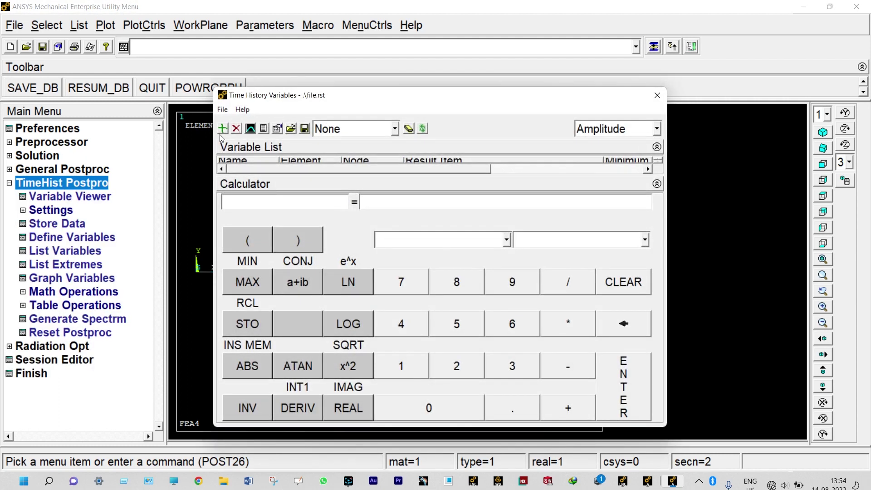
left_click(223, 130)
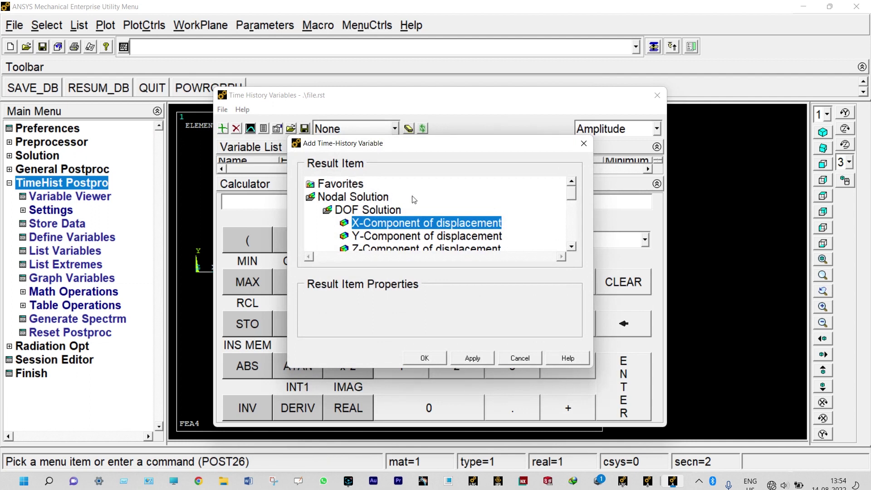
left_click(452, 229)
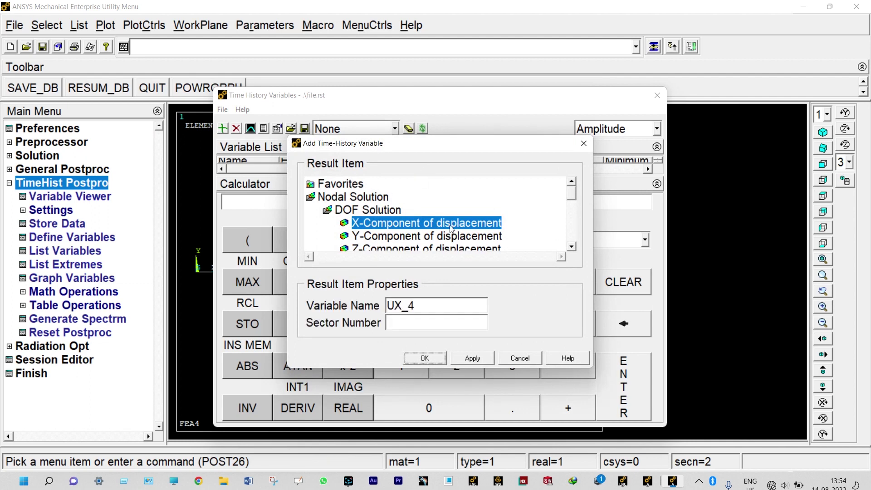
left_click(432, 360)
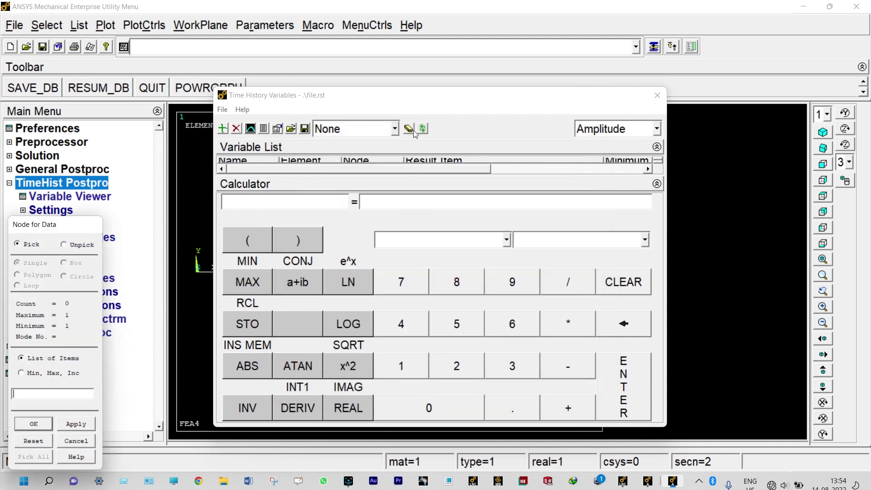
left_click_drag(404, 99, 706, 70)
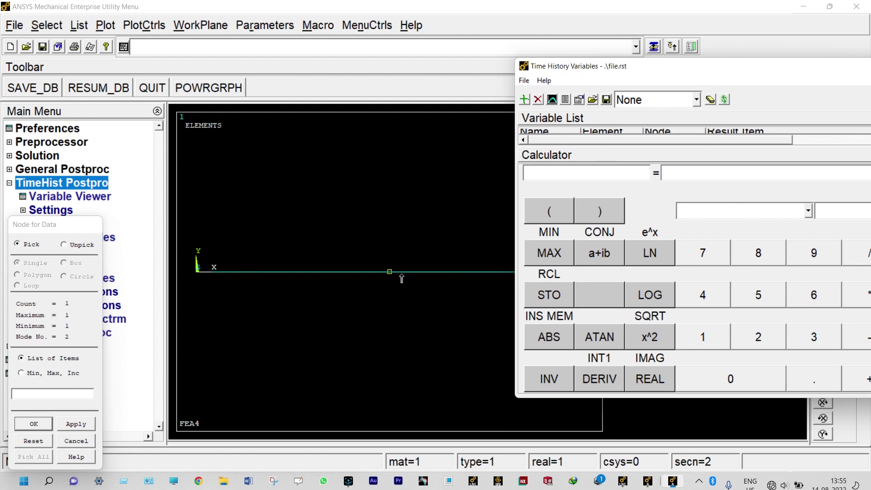
left_click(39, 426)
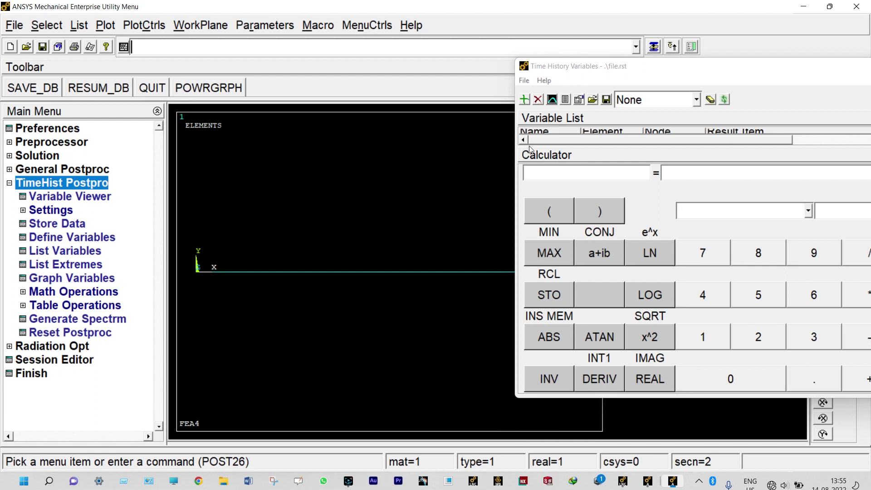
- List UX_4 amplitude and phase by frequency and save the listing to the Desktop as PRVAR.lis
left_click(566, 100)
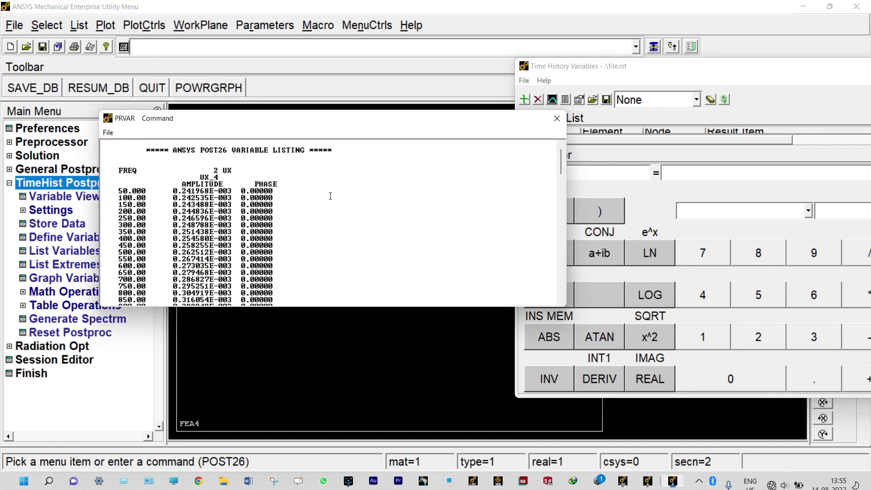
left_click_drag(561, 162, 540, 159)
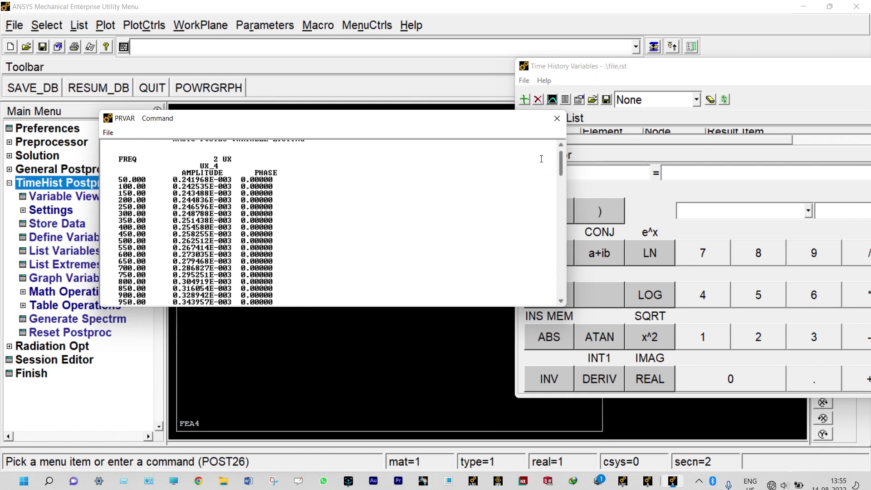
left_click(108, 133)
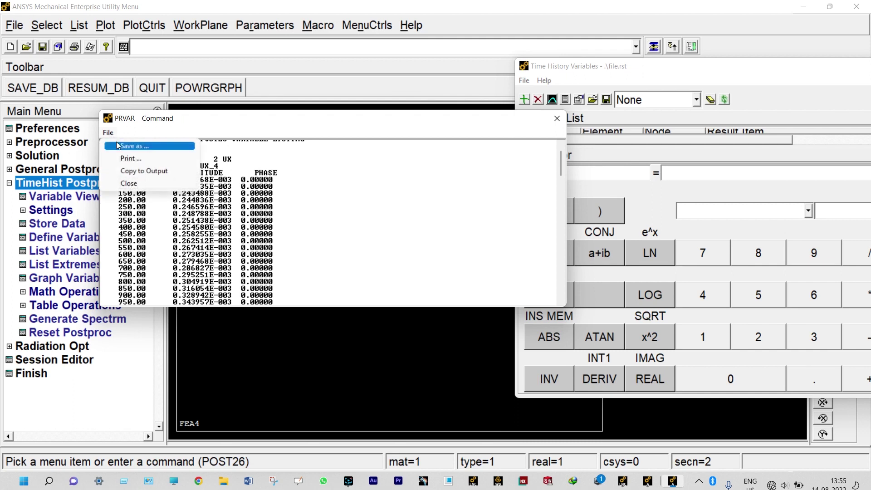
left_click(117, 146)
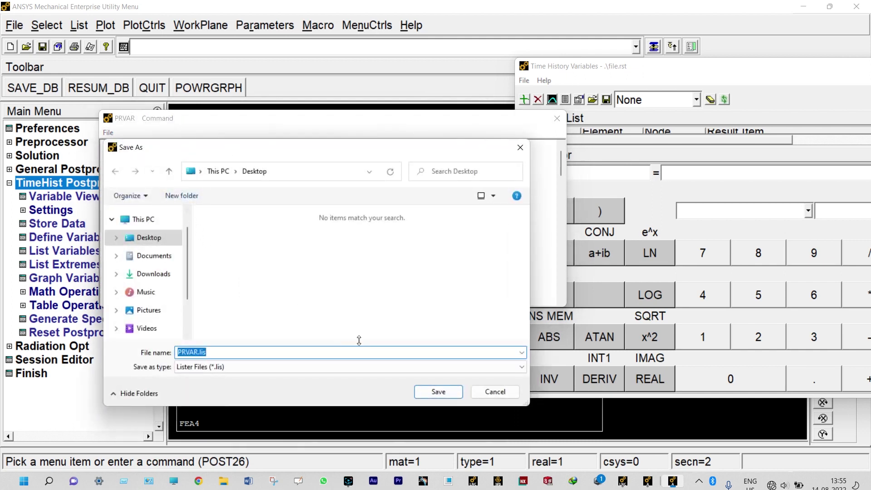
left_click(439, 392)
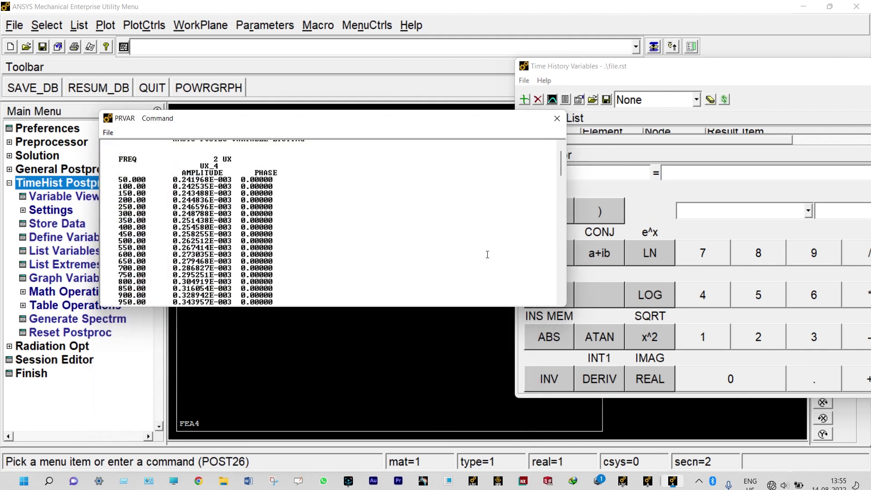
left_click(557, 118)
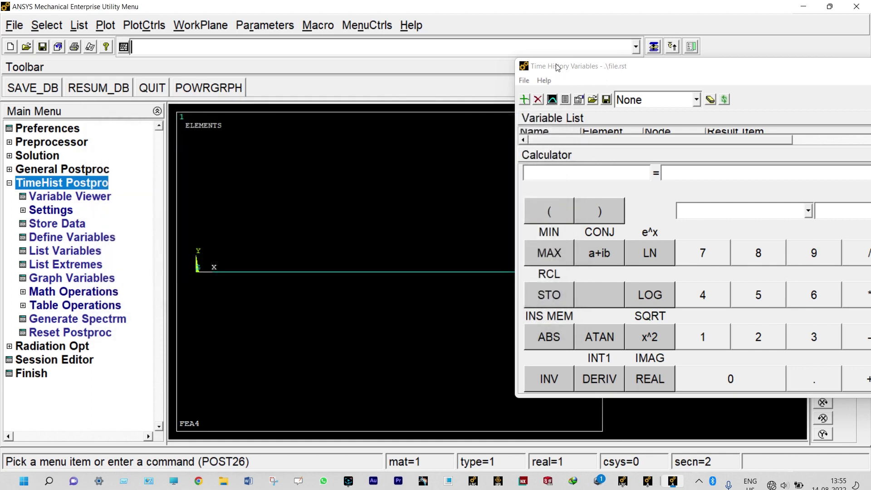
left_click_drag(558, 68, 415, 71)
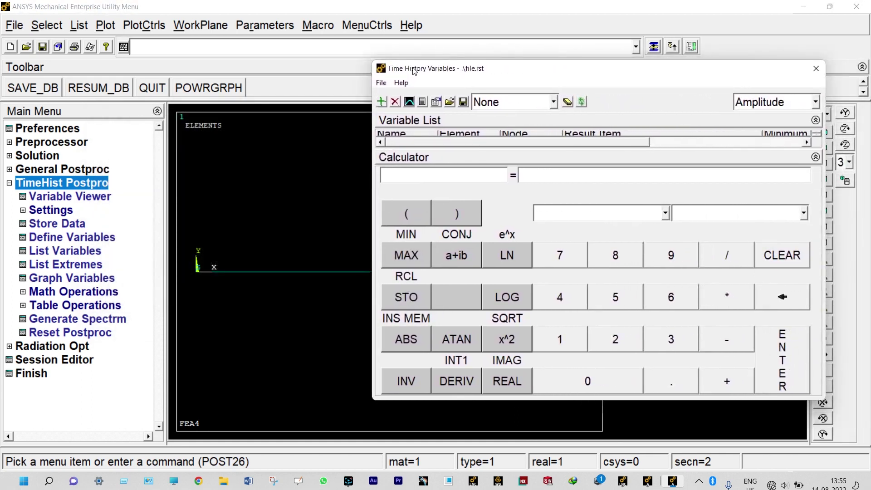
- Graph UX_4 amplitude against frequency from 0 to 5000, showing the two resonance peaks
left_click(409, 102)
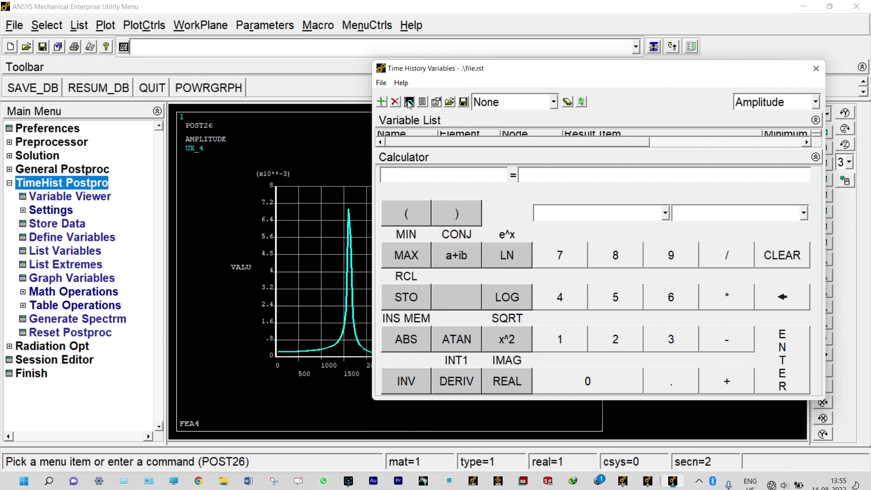
left_click(814, 71)
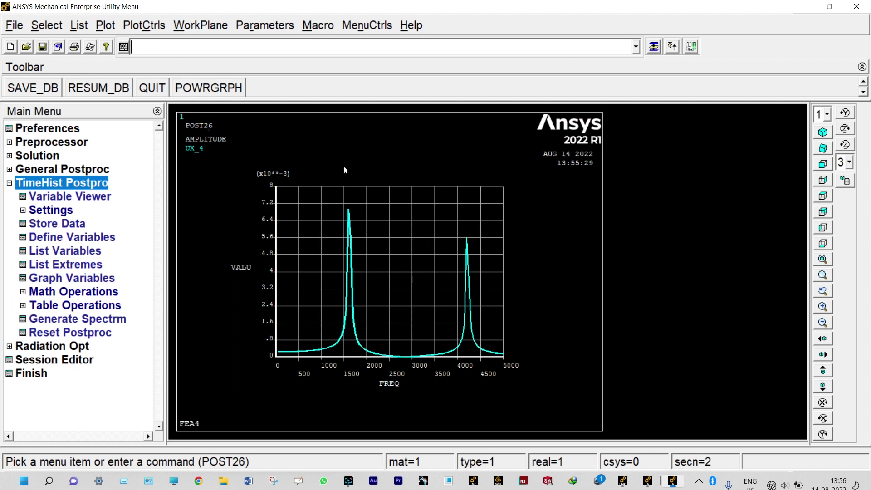
- In Modify Axes, set the LOGY Y-axis scale to Logarithmic
left_click(146, 26)
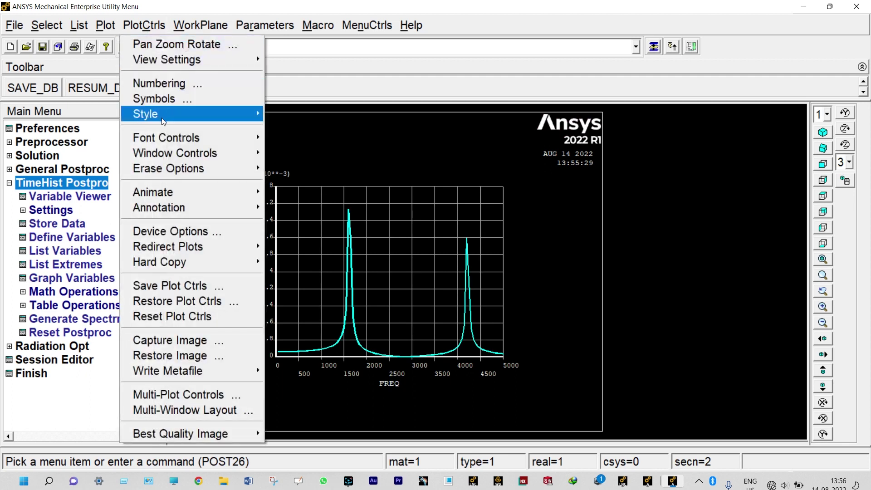
mouse_move(167, 113)
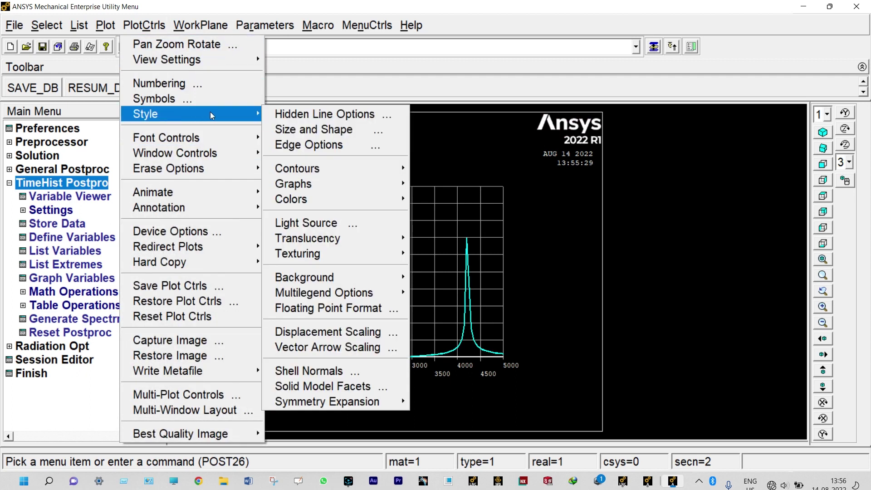
mouse_move(336, 184)
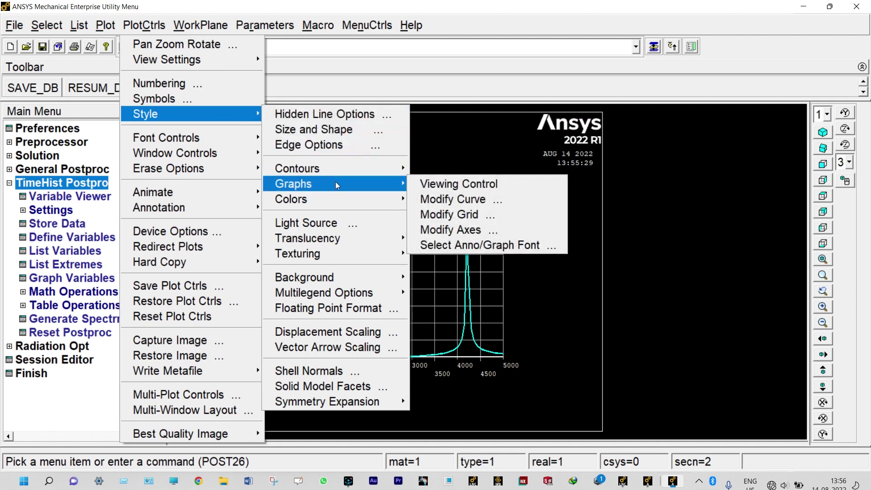
left_click(449, 230)
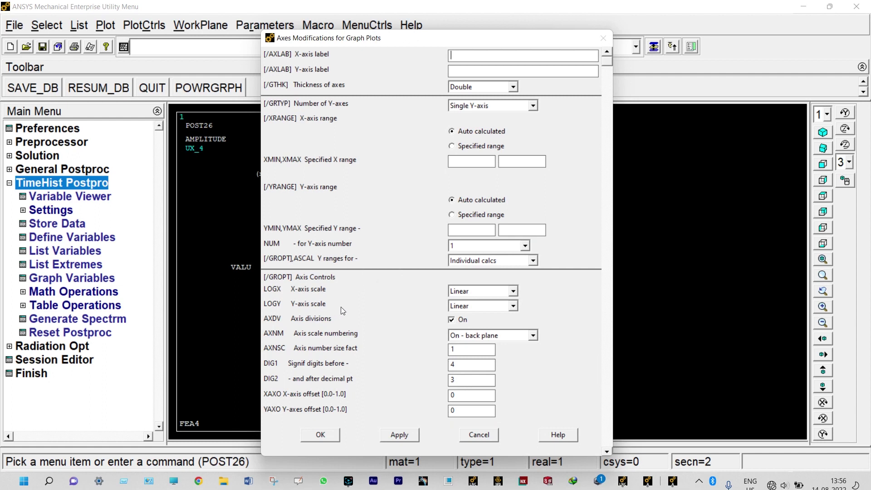
left_click(513, 306)
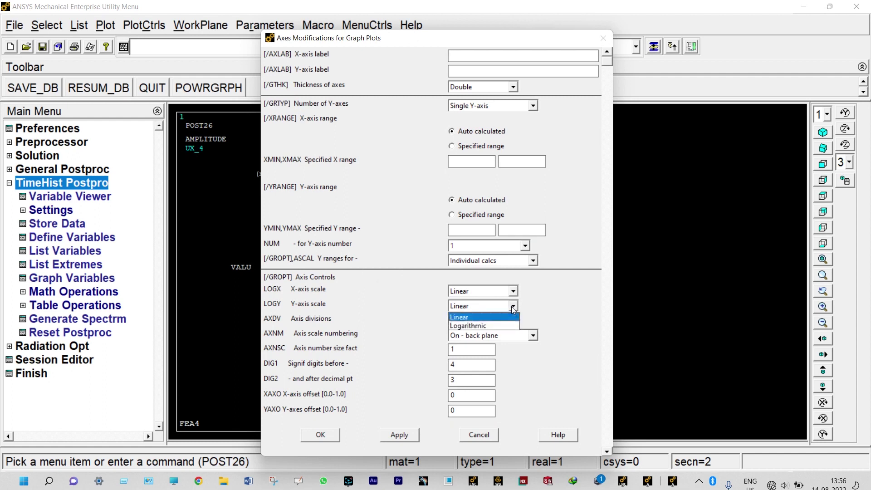
left_click(500, 323)
left_click(320, 434)
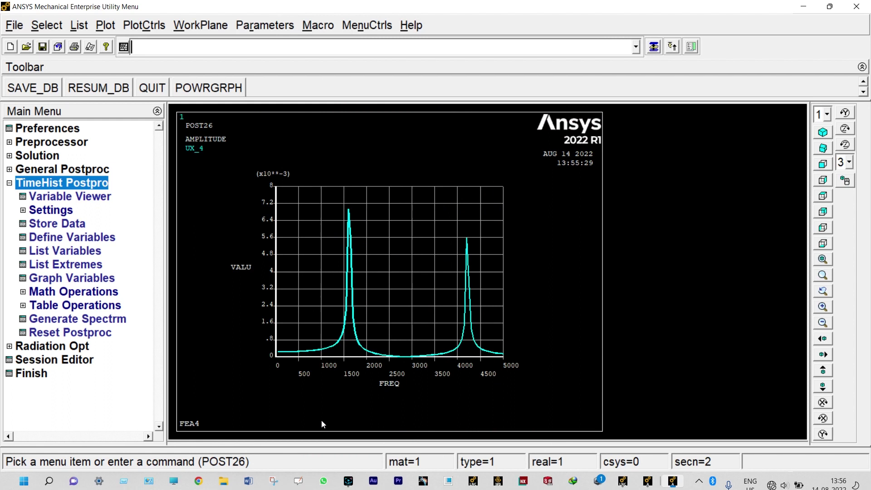
- Replot the UX_4 response on a logarithmic Y-axis from 1.0E-06 to 1.0E-02
left_click(105, 26)
left_click(108, 44)
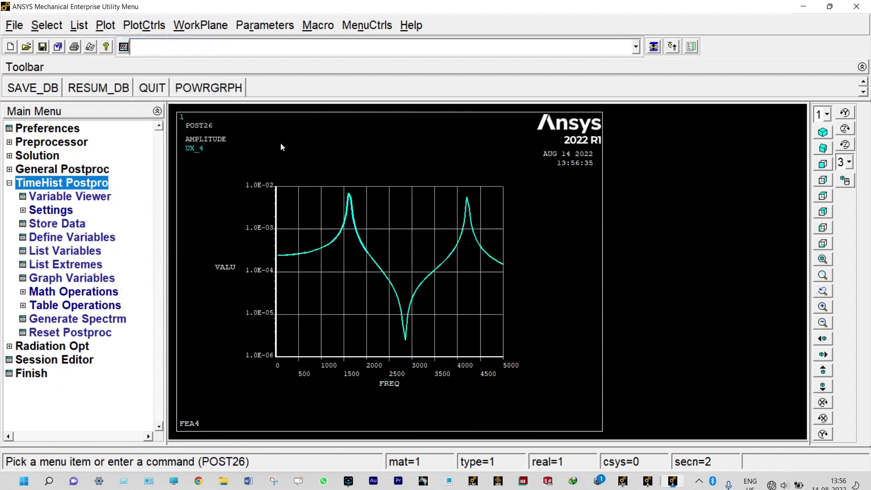